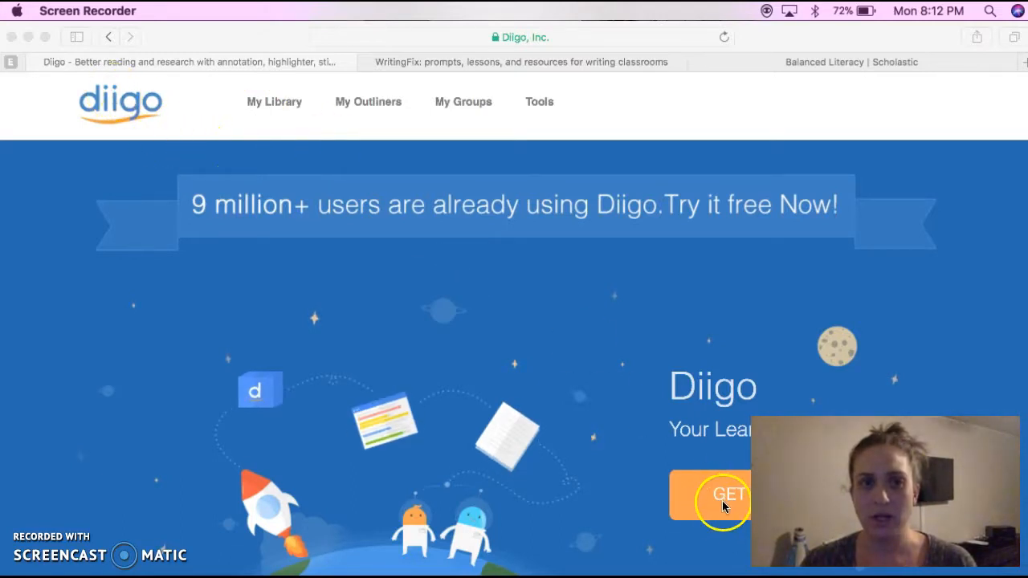
# Open My Library in Diigo, reload it, and show the options for adding a new item
pyautogui.click(282, 110)
pyautogui.click(281, 110)
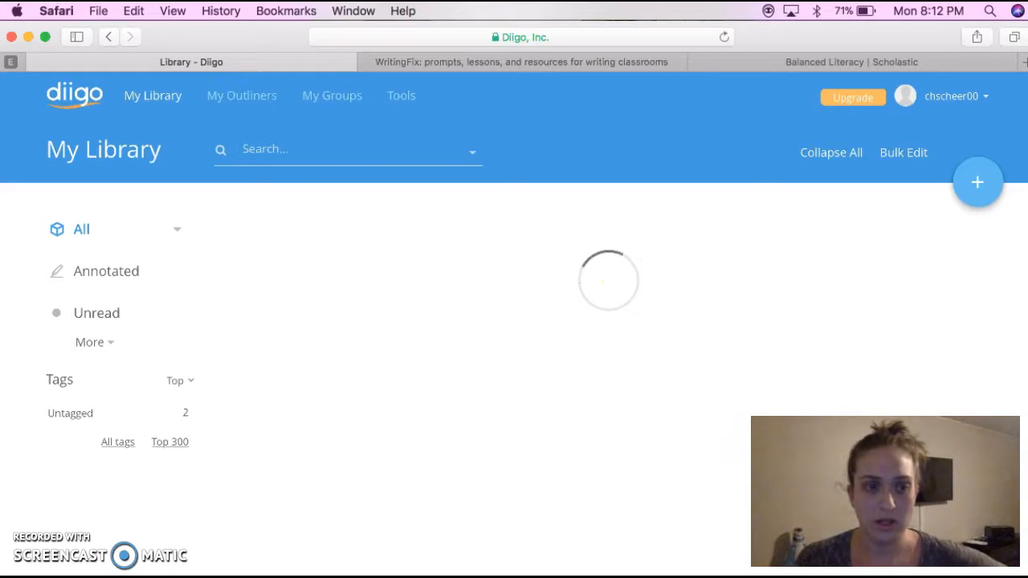
pyautogui.click(722, 37)
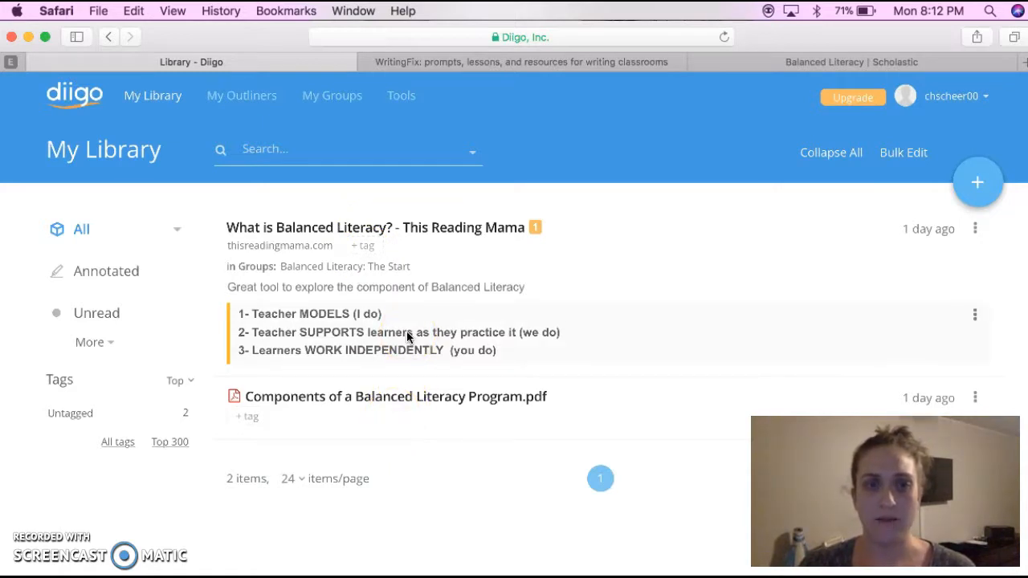
pyautogui.click(980, 184)
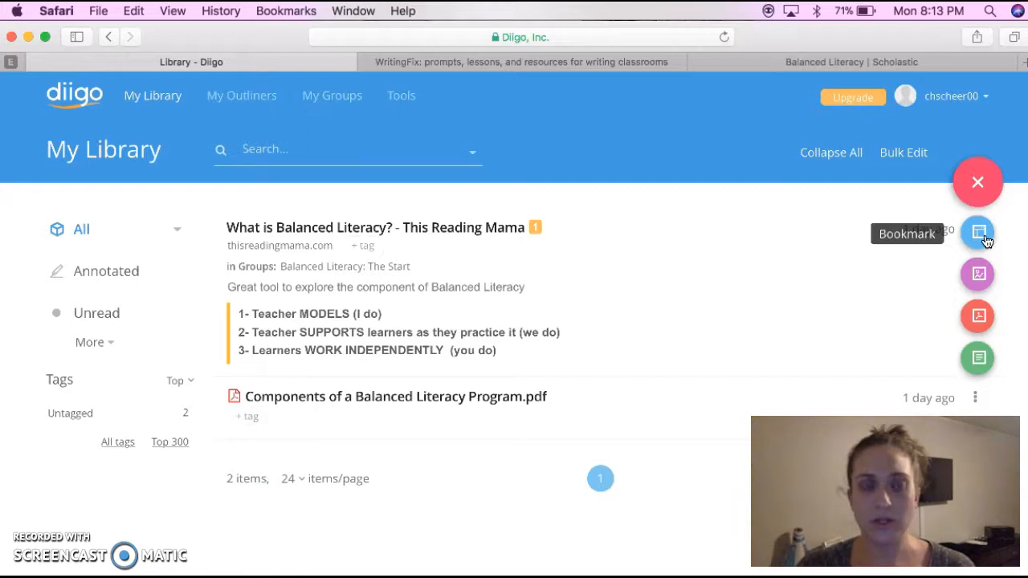
pyautogui.click(764, 252)
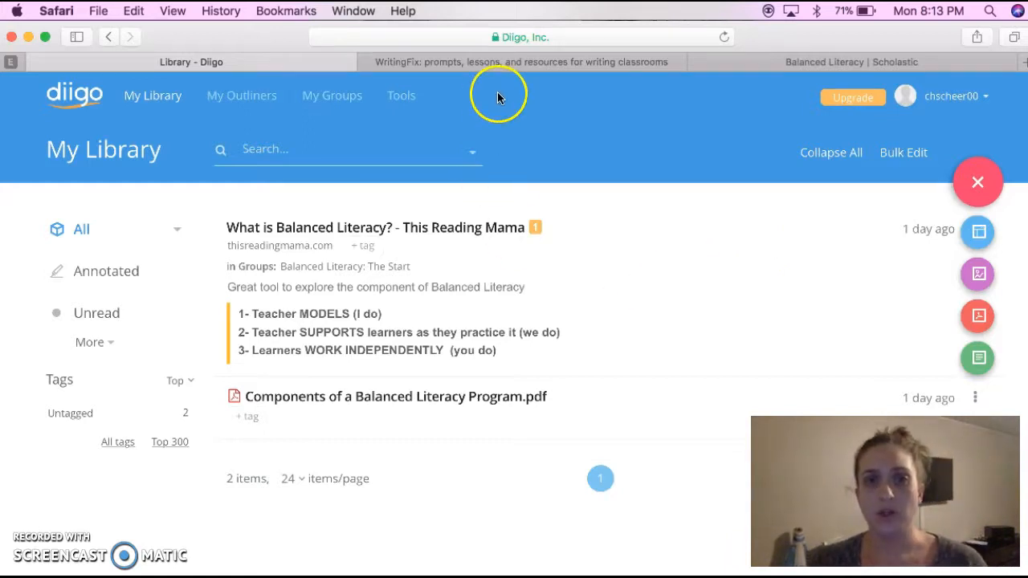
# Skim the WritingFix home page, copy its web address, and return to the Diigo library
pyautogui.click(528, 64)
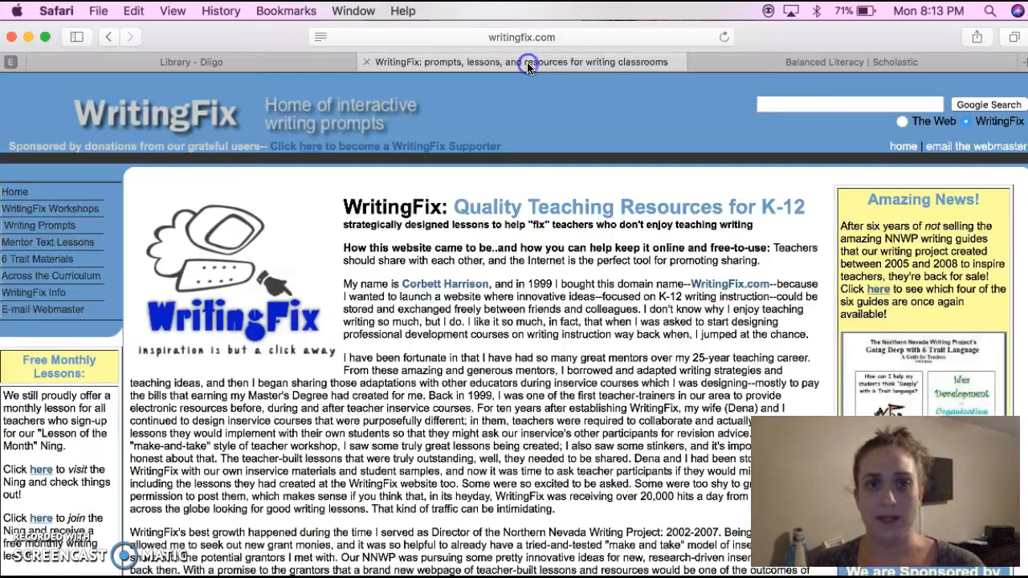
pyautogui.scroll(-10, 522, 353)
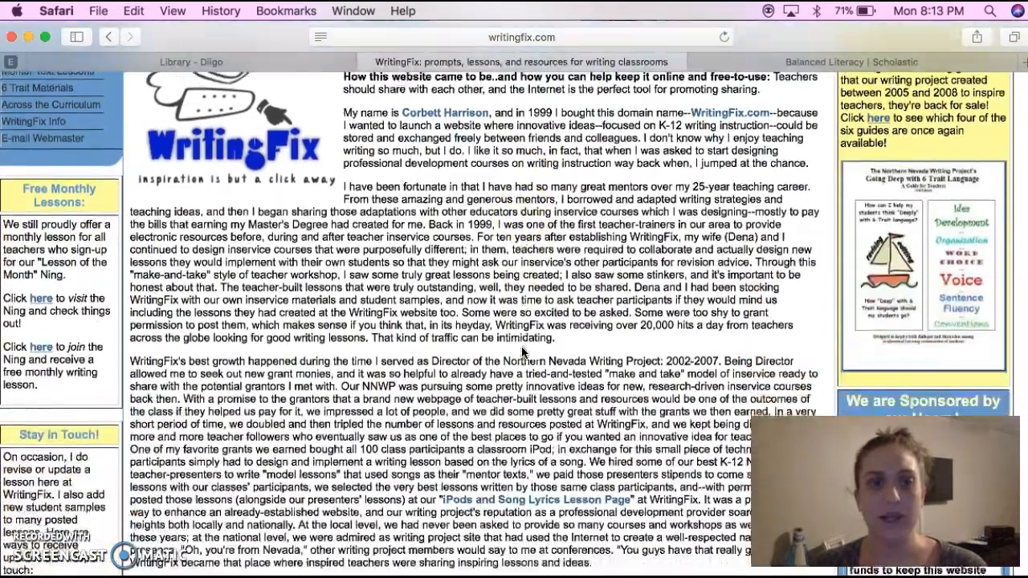
pyautogui.scroll(2, 522, 349)
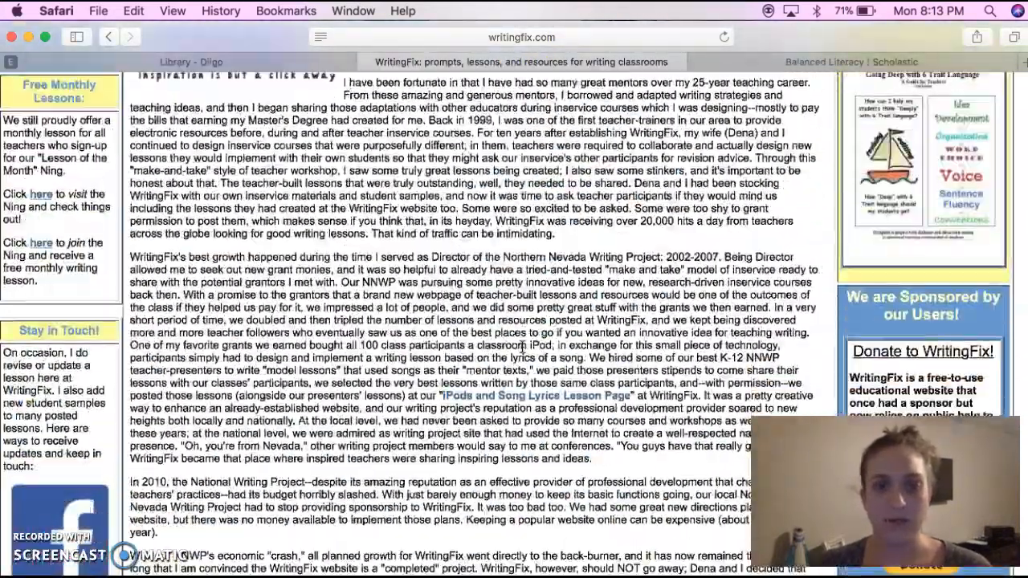
pyautogui.scroll(-15, 522, 349)
pyautogui.scroll(-5, 522, 349)
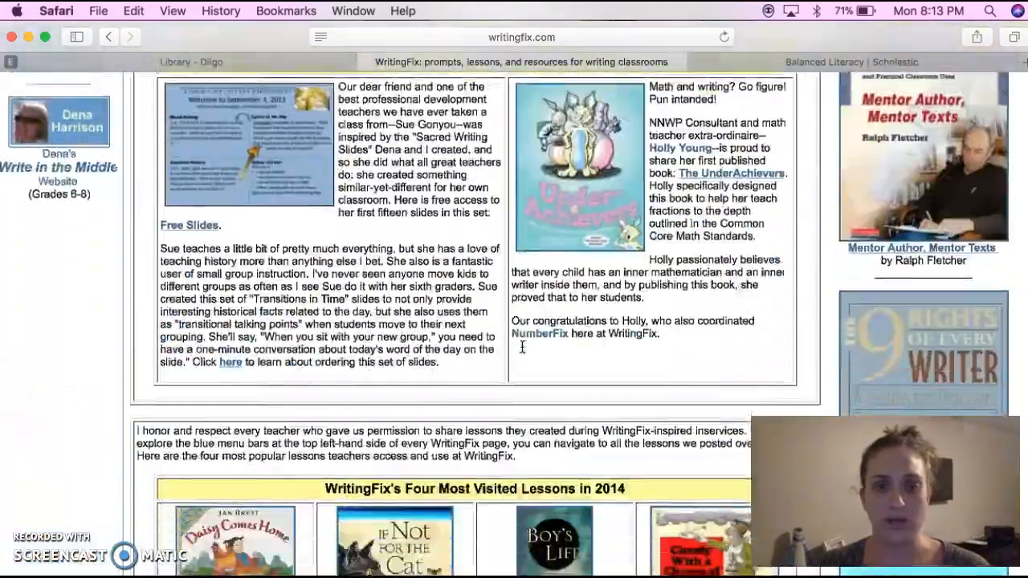
pyautogui.scroll(20, 522, 350)
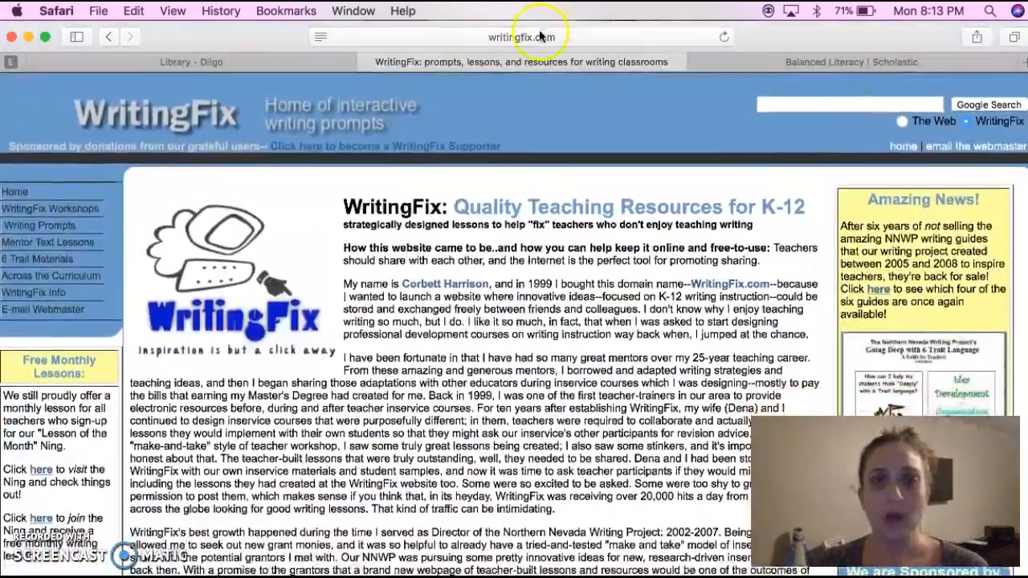
pyautogui.click(539, 37)
pyautogui.press('super+c')
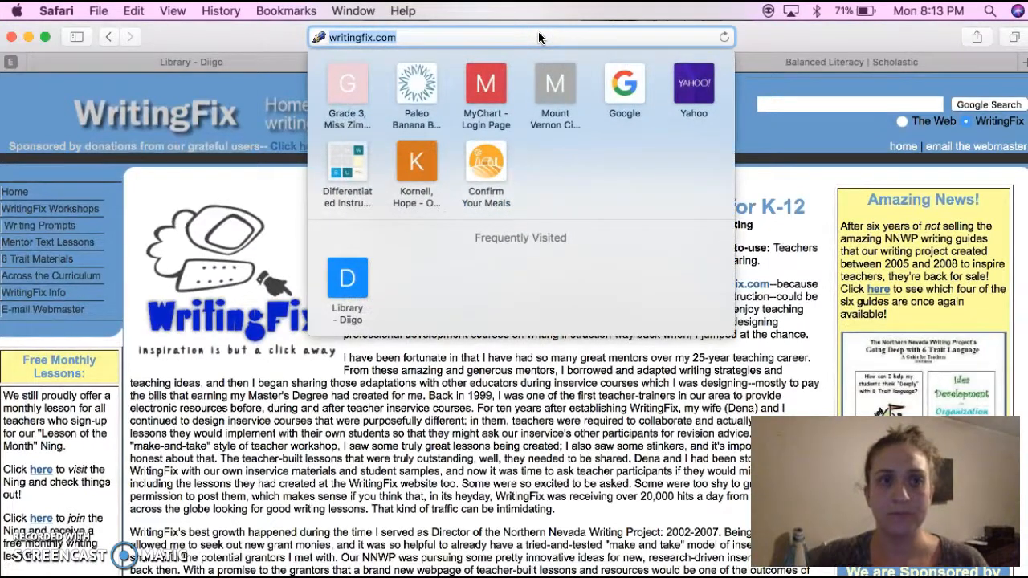
pyautogui.click(260, 61)
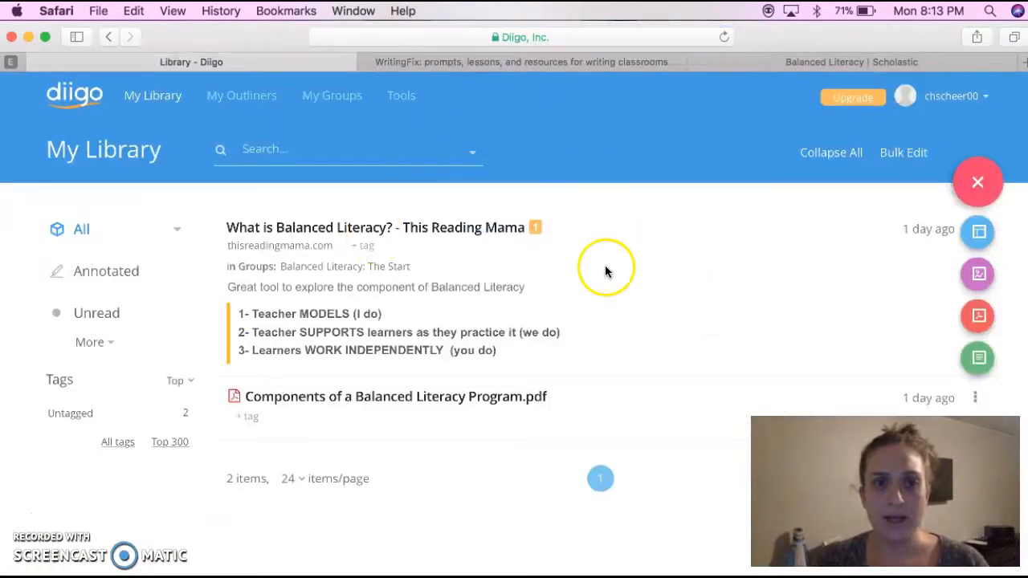
pyautogui.click(979, 184)
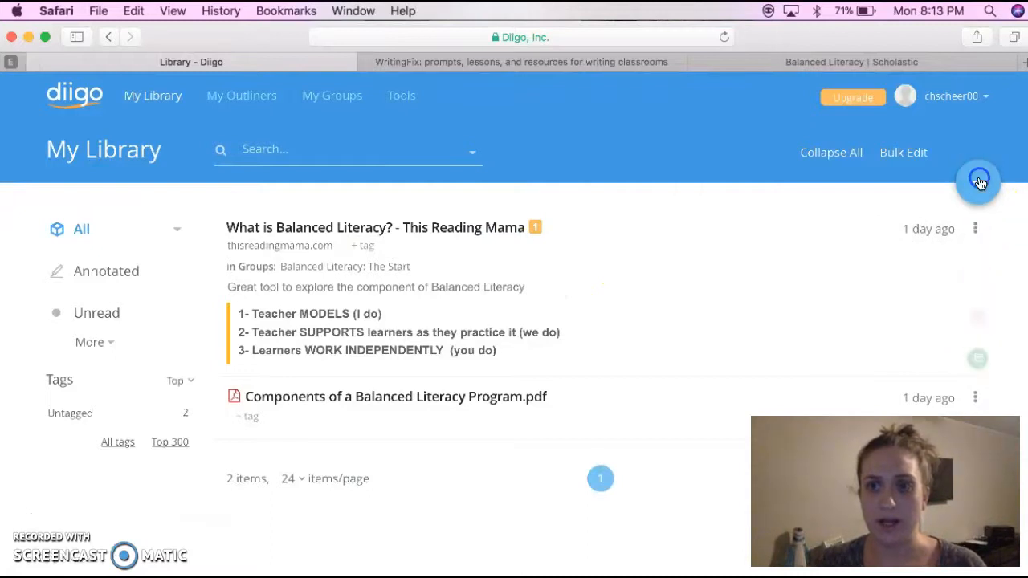
pyautogui.click(979, 184)
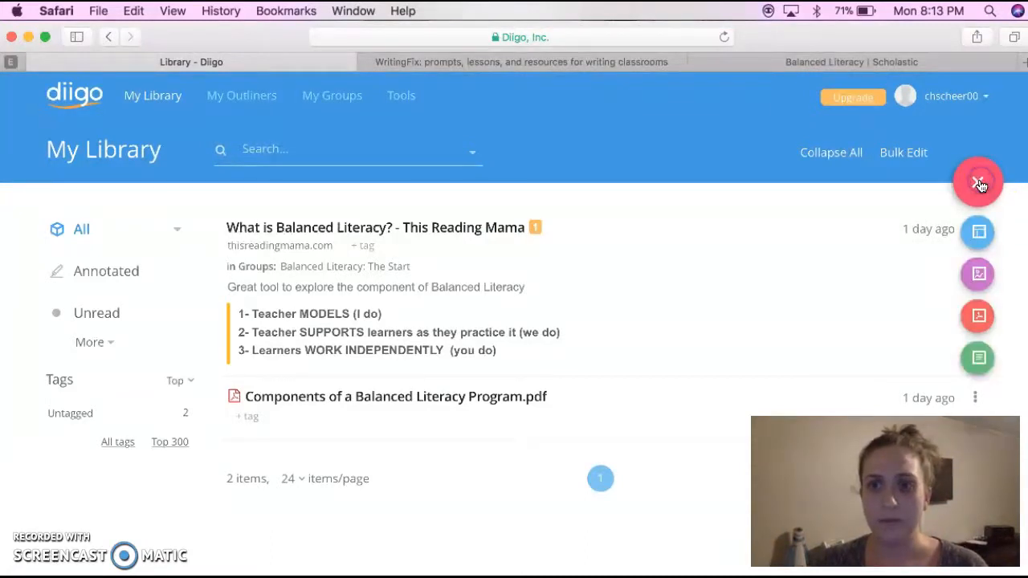
pyautogui.click(979, 232)
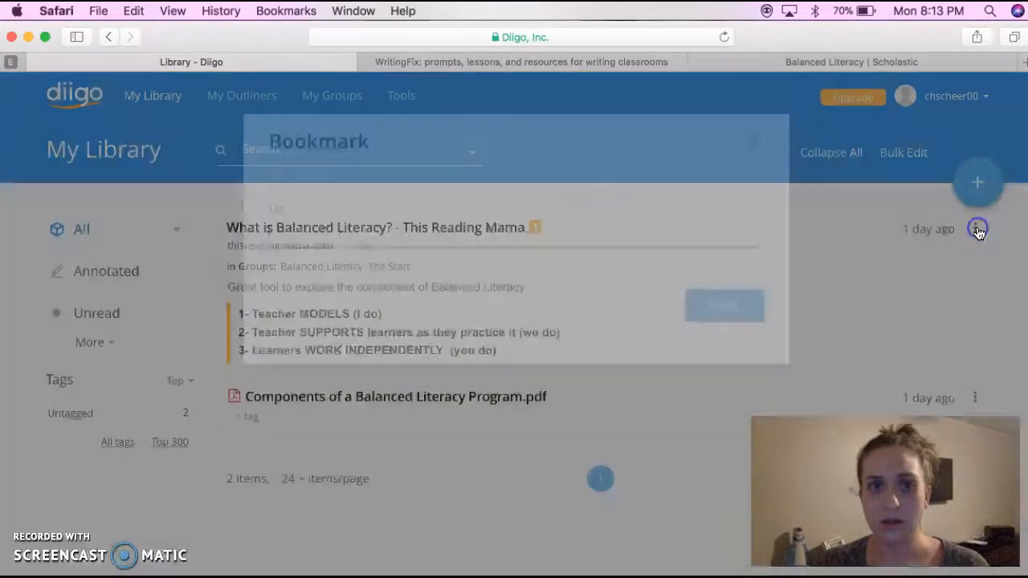
pyautogui.press('super+v')
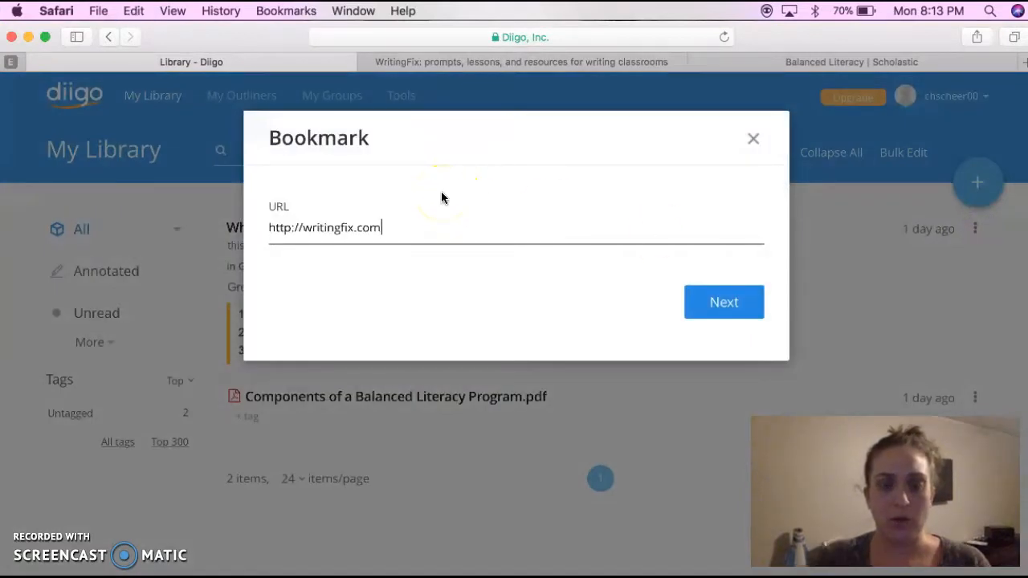
pyautogui.click(727, 303)
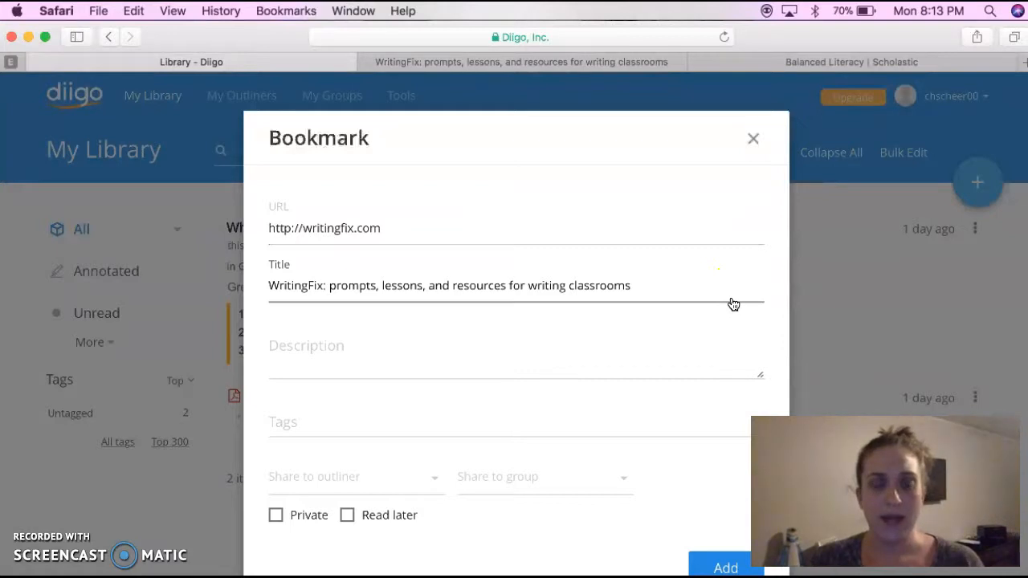
# Describe the WritingFix bookmark as "Great supporting tool for instructional planning" and add it to the library
pyautogui.click(691, 287)
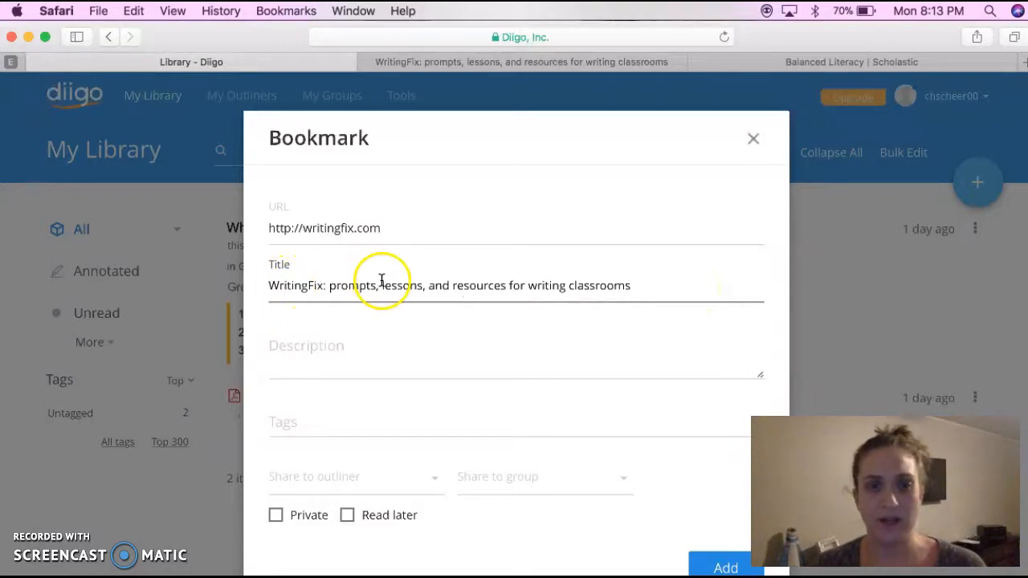
pyautogui.click(310, 356)
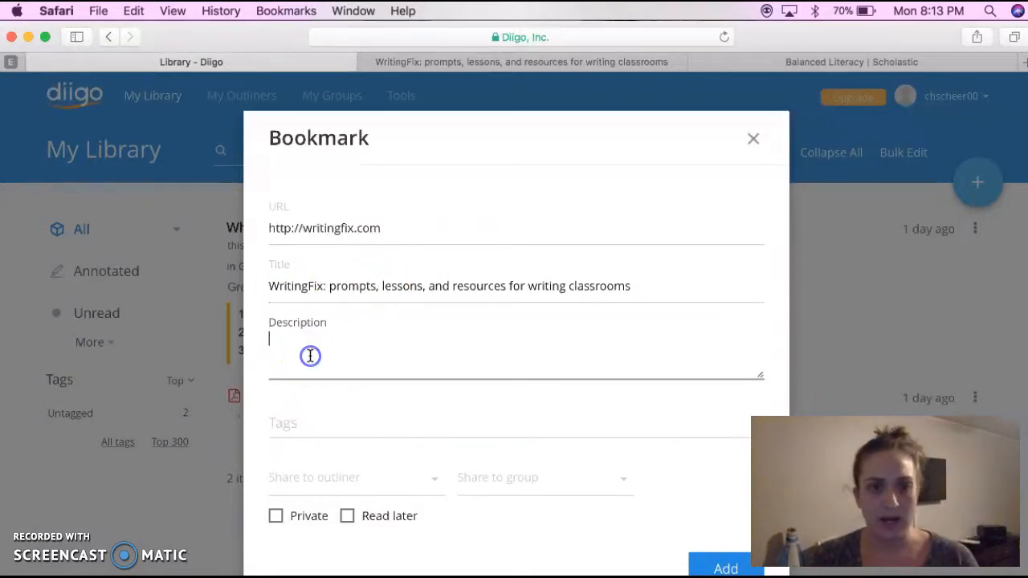
pyautogui.write('Great supporting tool for instructional planning')
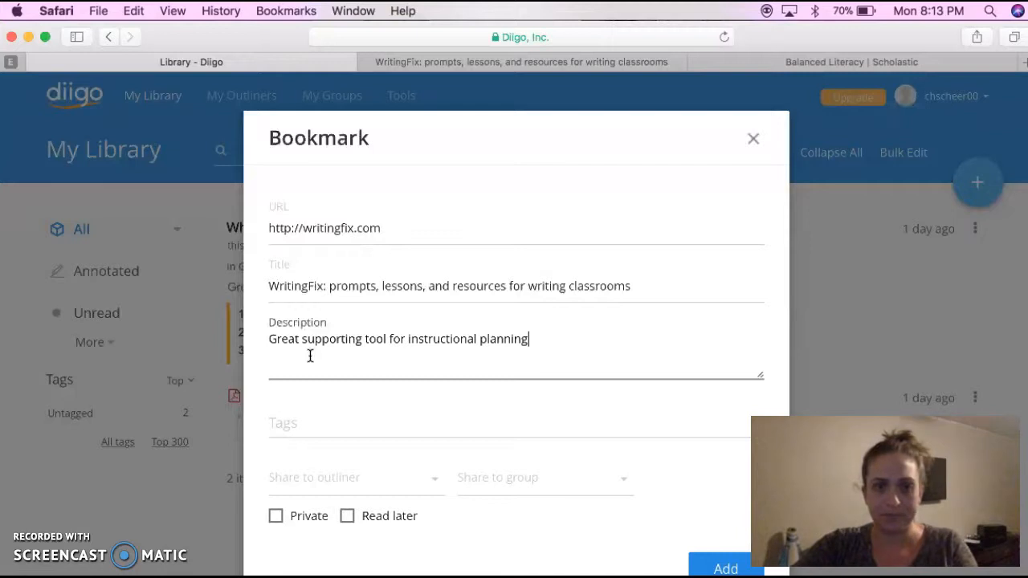
pyautogui.click(715, 564)
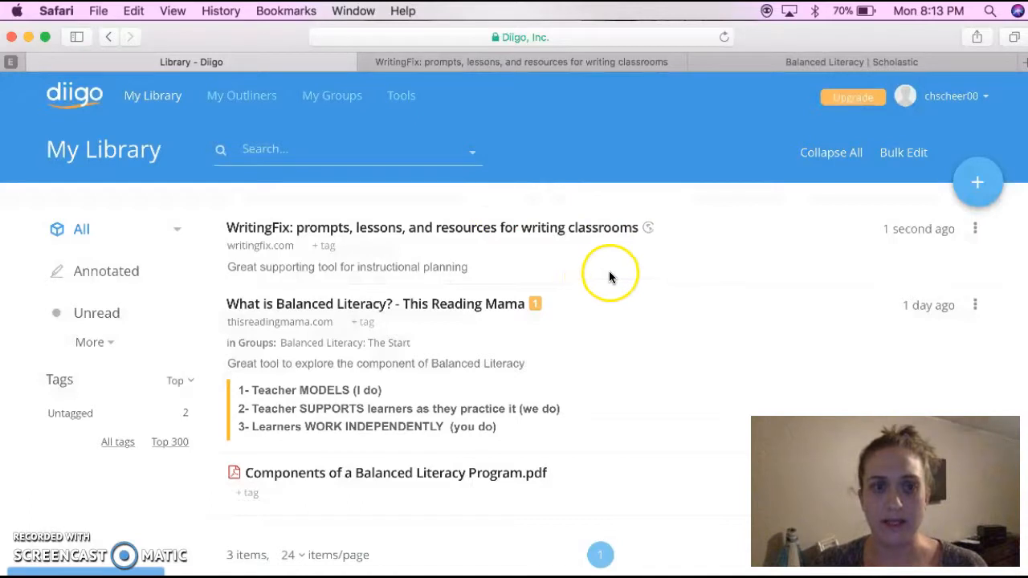
# Skim Scholastic's Balanced Literacy article, copy its web address, and return to the Diigo library
pyautogui.moveTo(571, 234)
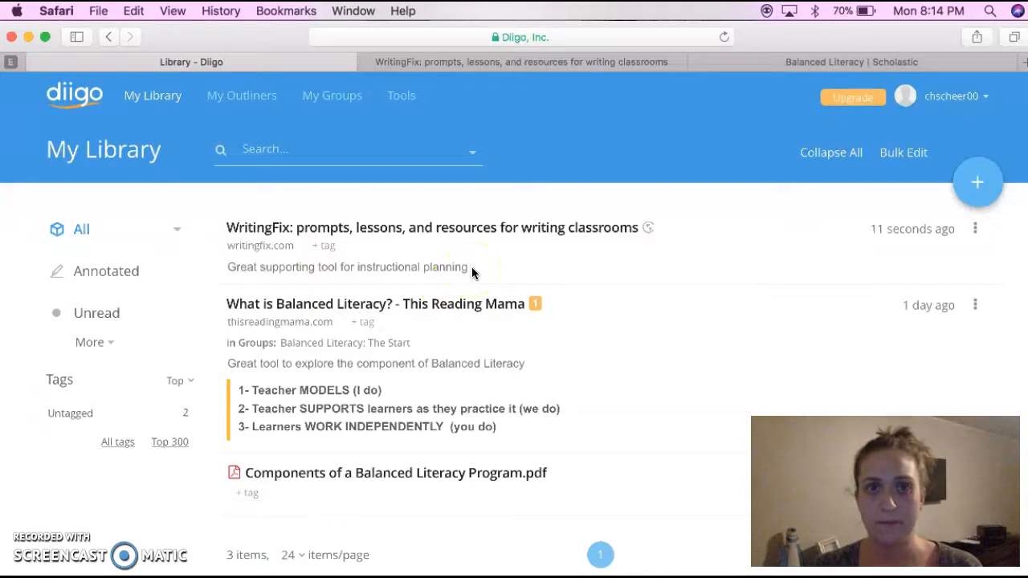
pyautogui.click(792, 64)
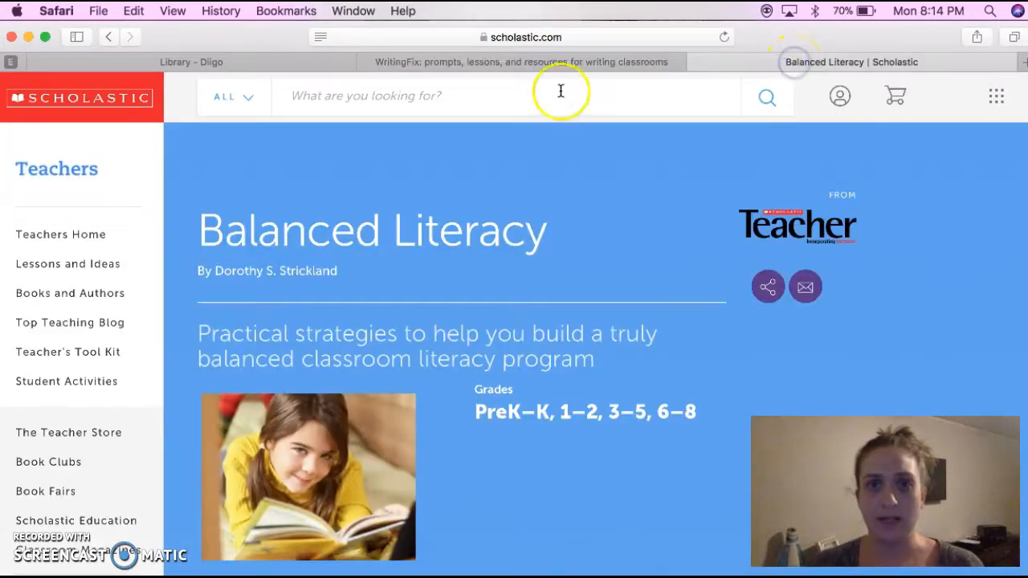
pyautogui.scroll(-2, 571, 393)
pyautogui.scroll(-10, 572, 397)
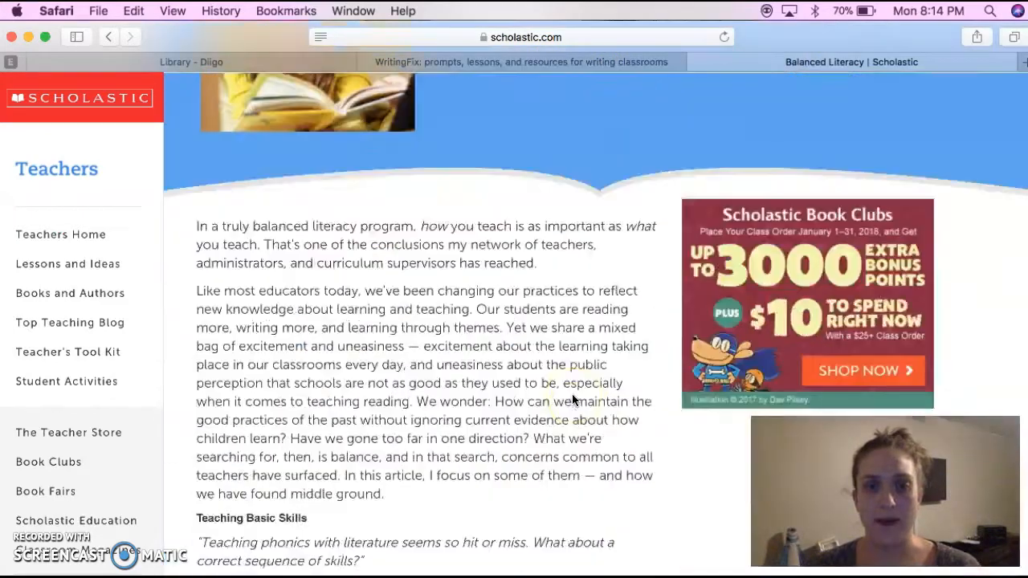
pyautogui.scroll(12, 571, 399)
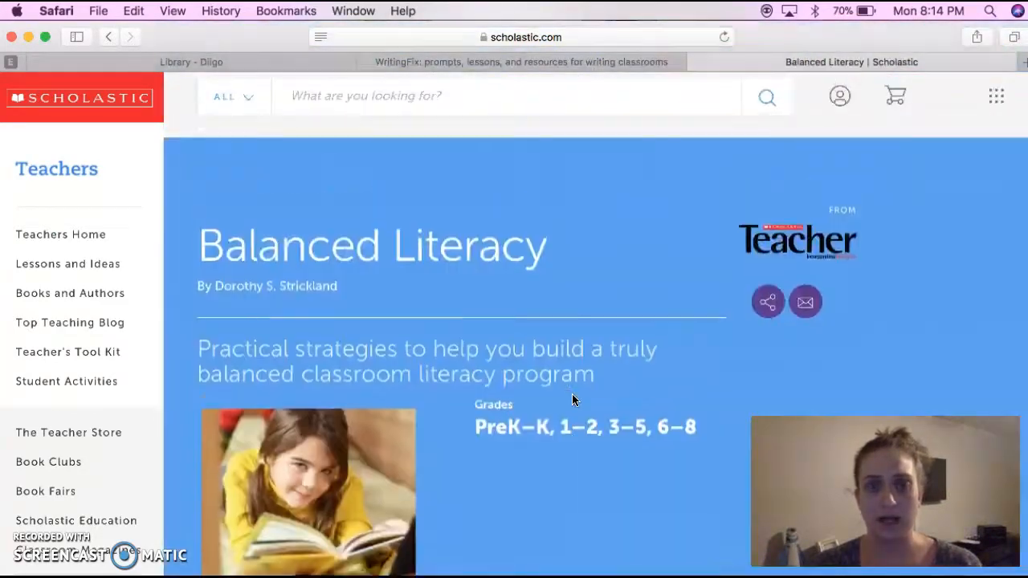
pyautogui.click(501, 40)
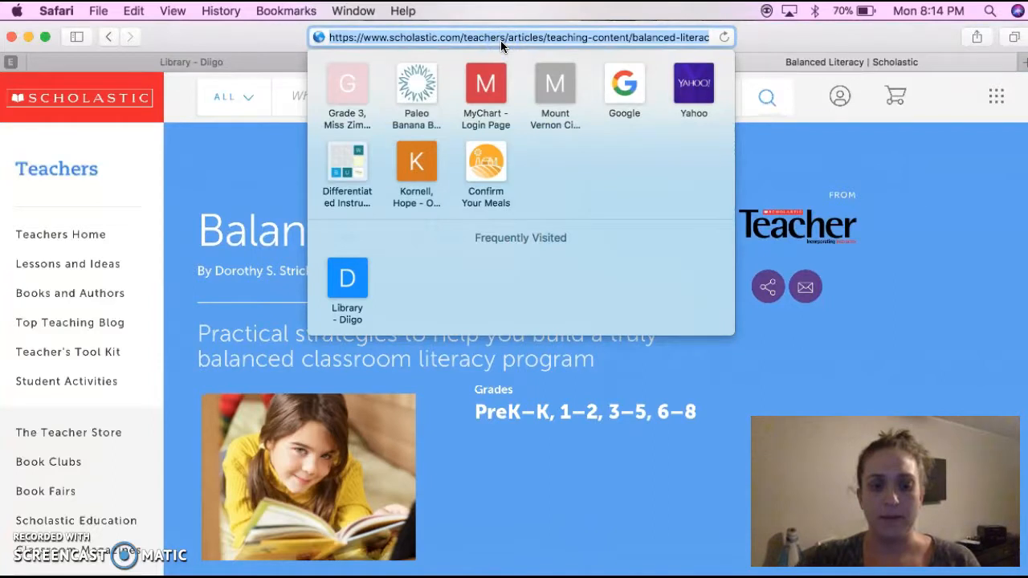
pyautogui.click(223, 62)
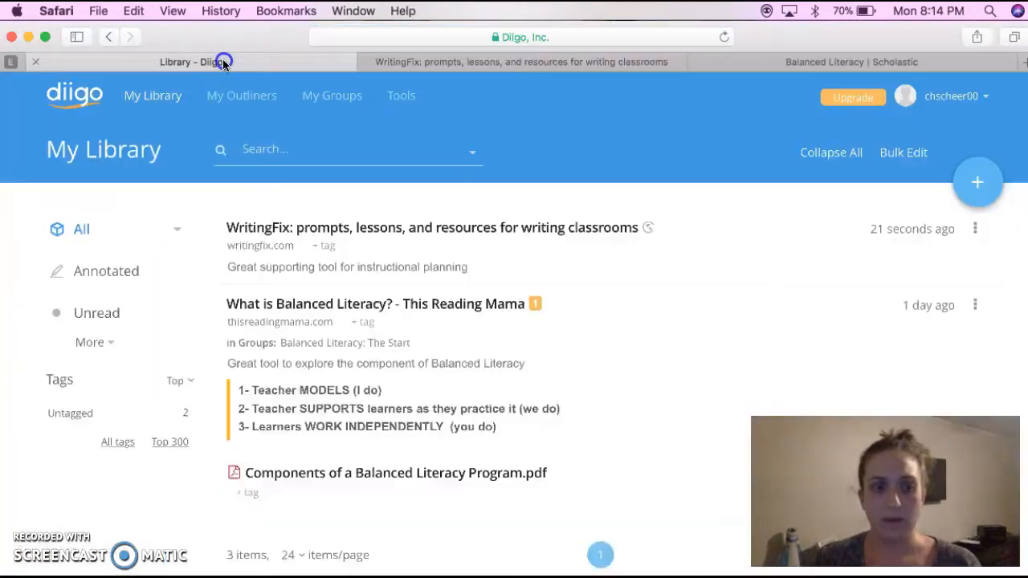
pyautogui.click(977, 186)
pyautogui.click(979, 232)
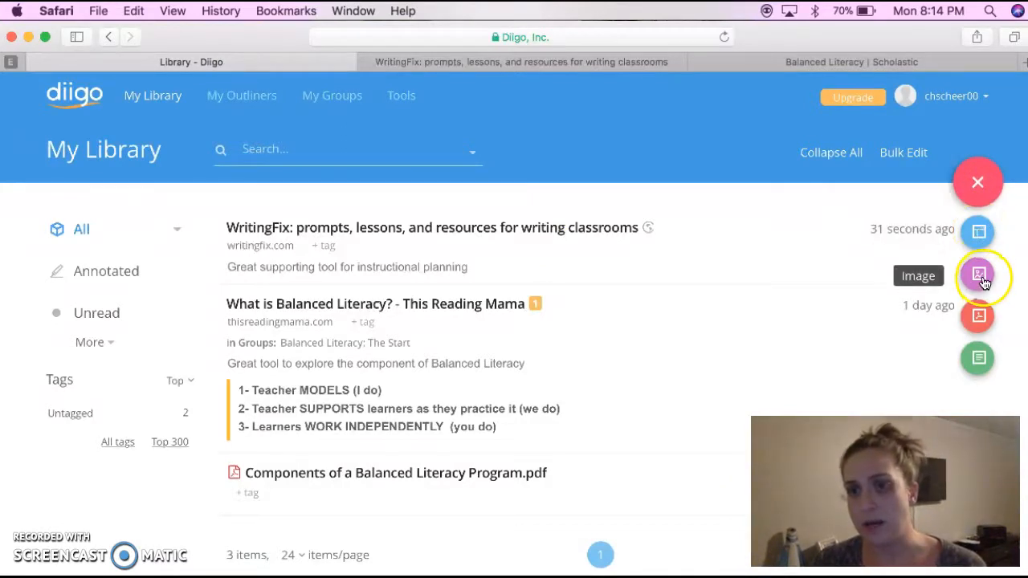
pyautogui.click(976, 361)
pyautogui.click(979, 232)
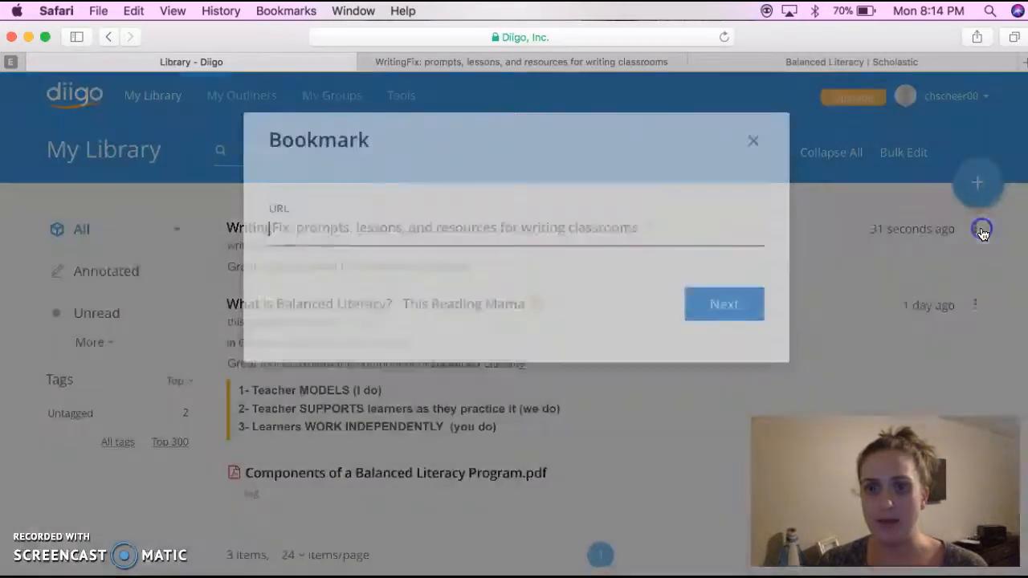
pyautogui.write('https://www.scholastic.com/teachers/articles/teaching-content/balanced-literacy/')
pyautogui.click(720, 305)
# Describe the Scholastic bookmark as "Article!" and add it to the library
pyautogui.click(359, 344)
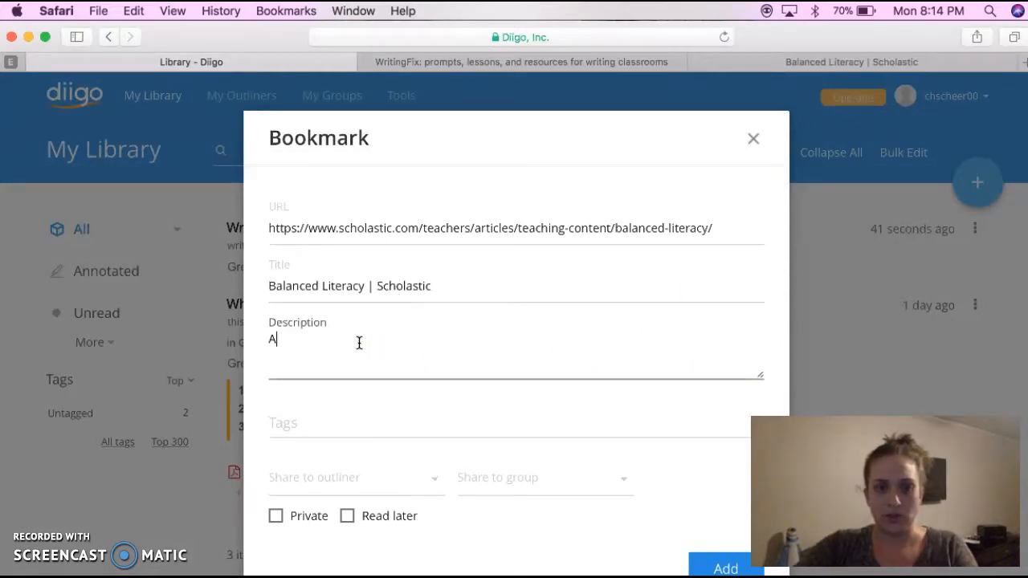
pyautogui.write('Artcile!')
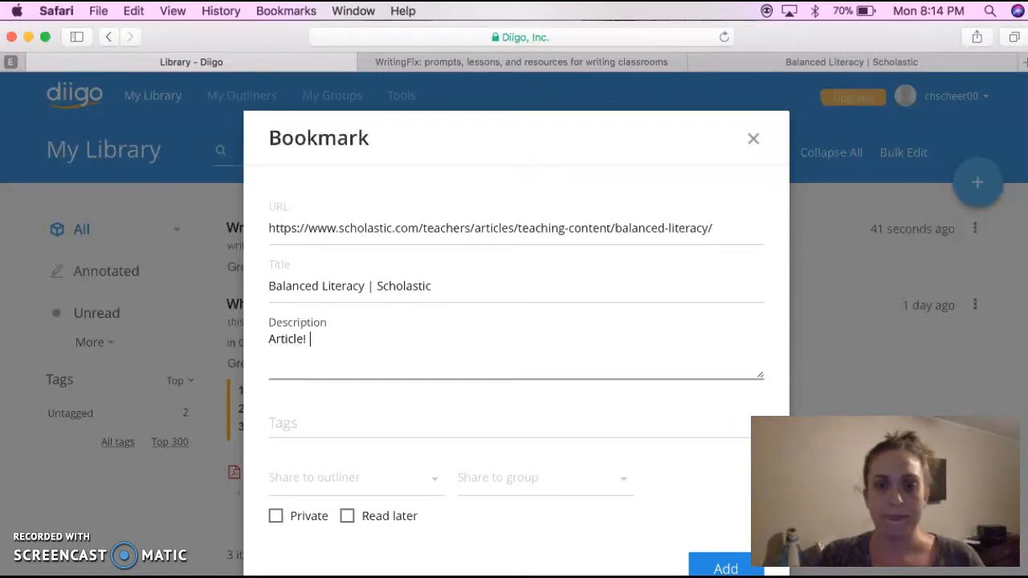
pyautogui.click(717, 567)
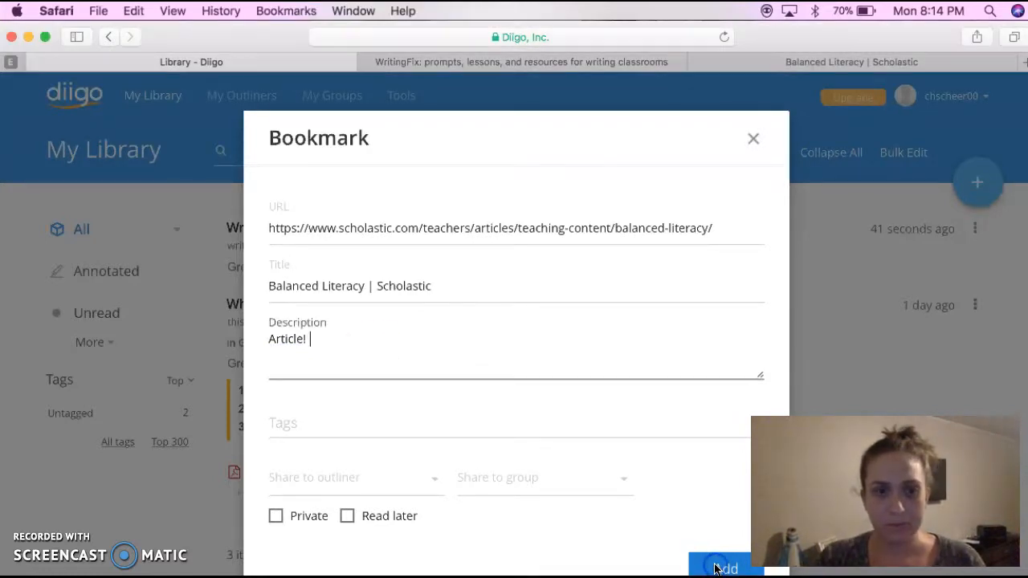
pyautogui.click(717, 568)
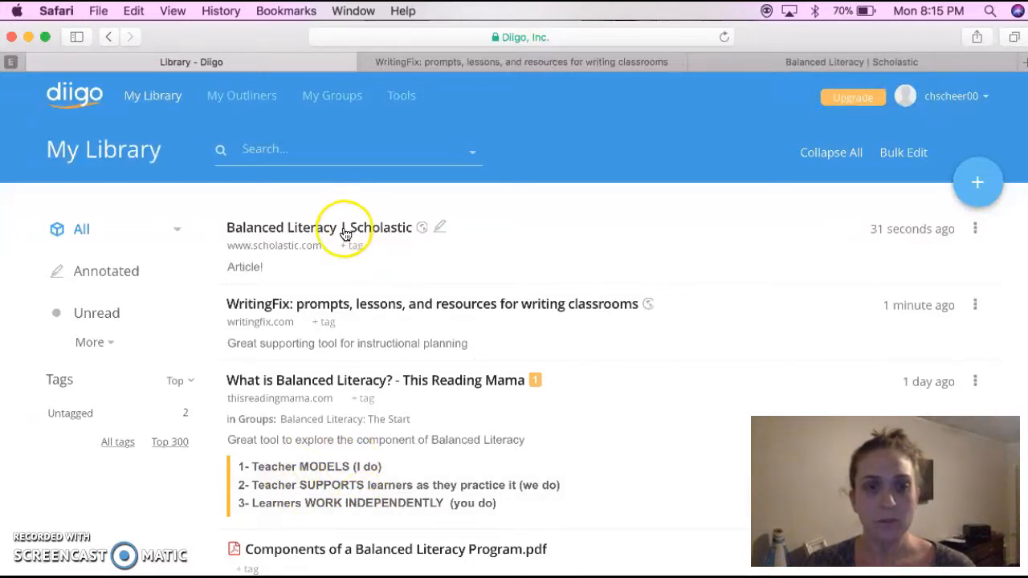
# Open the saved Scholastic Balanced Literacy article for annotation and skim its text
pyautogui.click(441, 229)
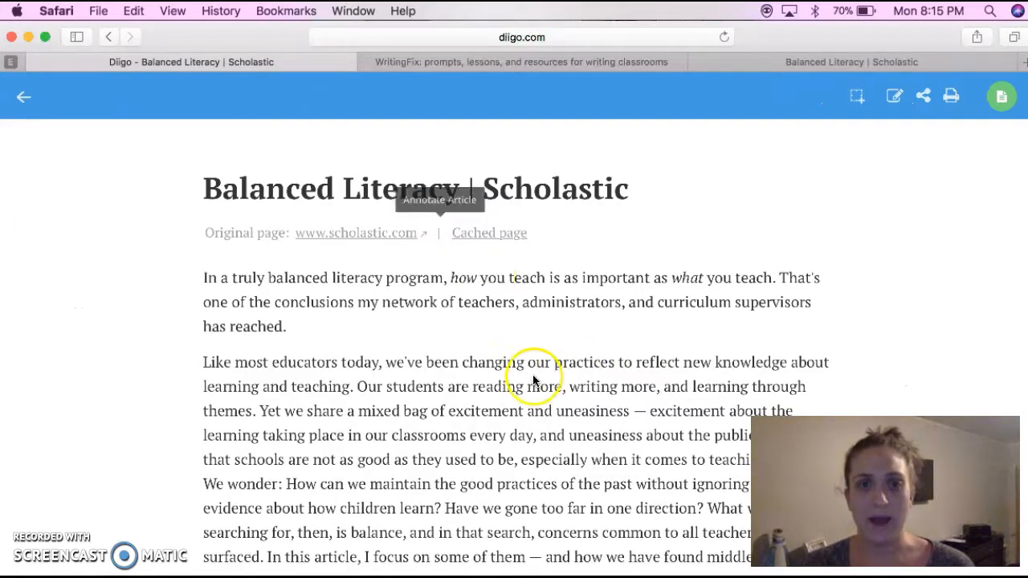
pyautogui.scroll(-5, 509, 395)
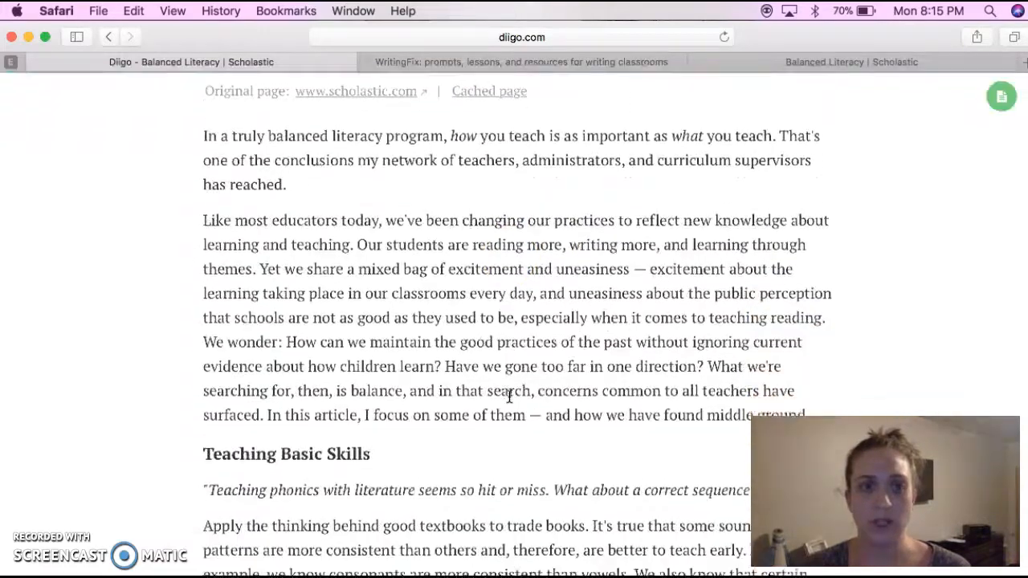
pyautogui.scroll(-15, 515, 349)
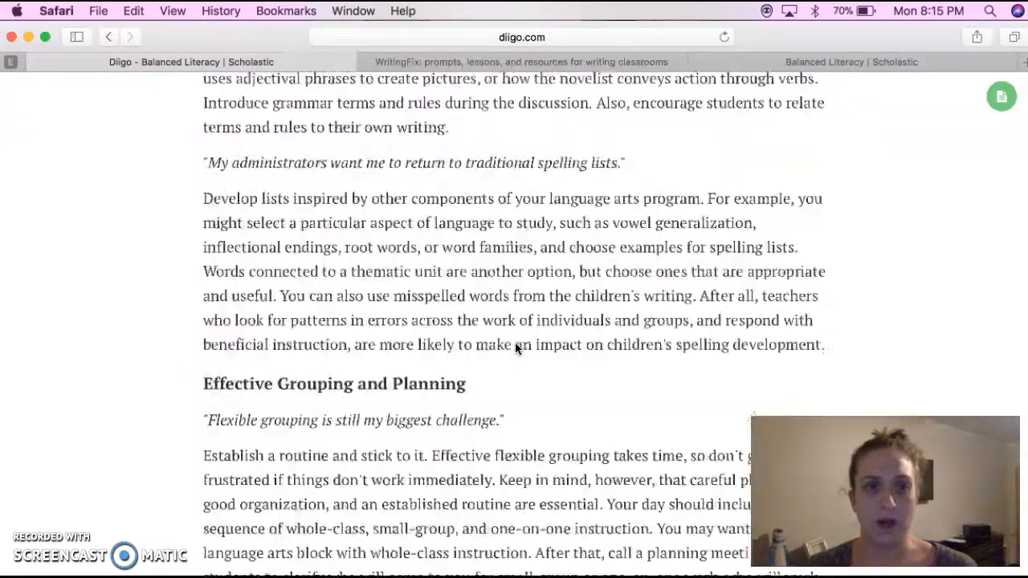
pyautogui.scroll(10, 516, 349)
pyautogui.scroll(15, 516, 348)
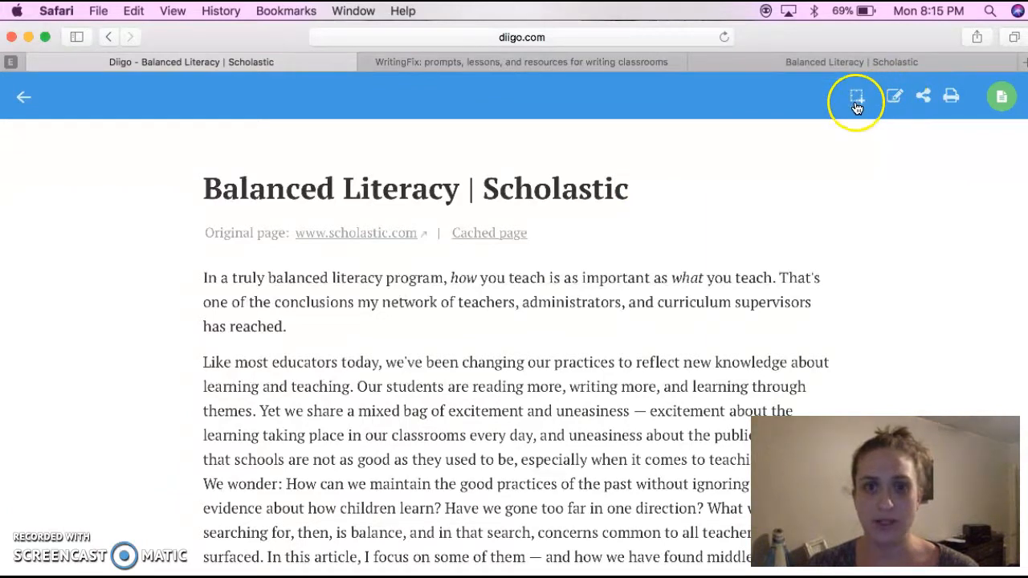
# Examine the article's editable bookmark details and its print preview, closing both without saving or printing
pyautogui.click(894, 97)
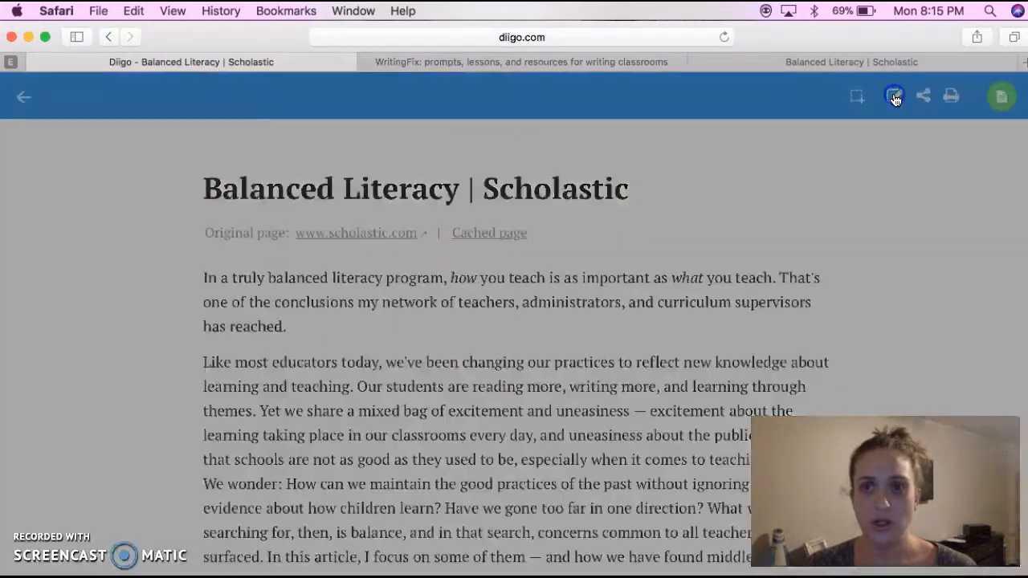
pyautogui.click(477, 320)
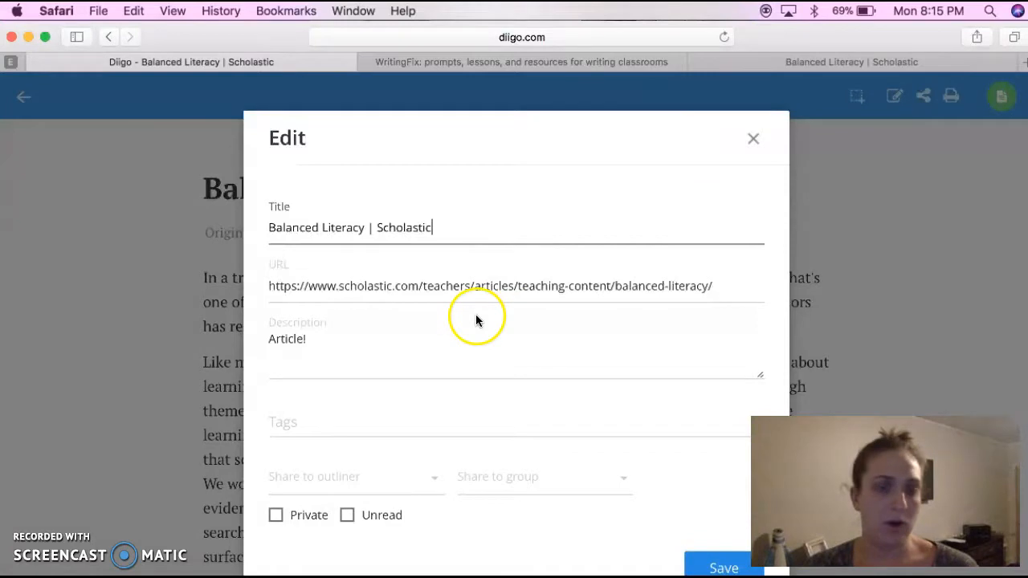
pyautogui.click(753, 144)
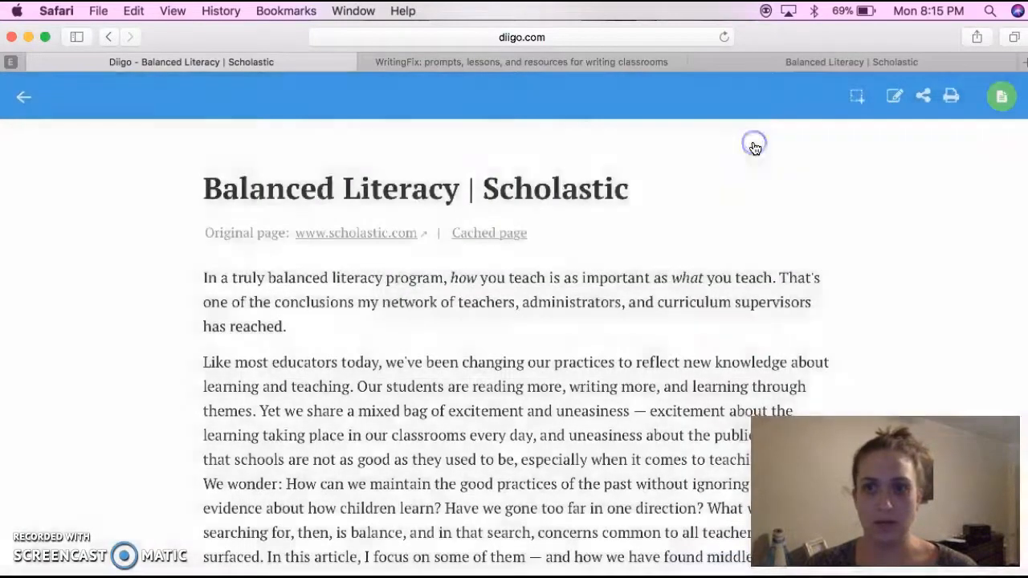
pyautogui.click(951, 97)
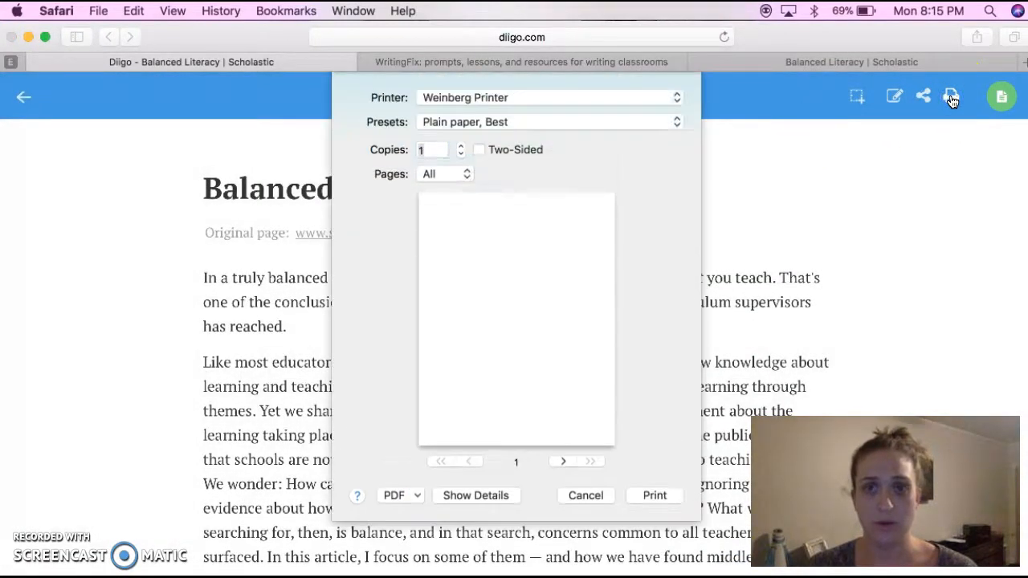
pyautogui.click(585, 495)
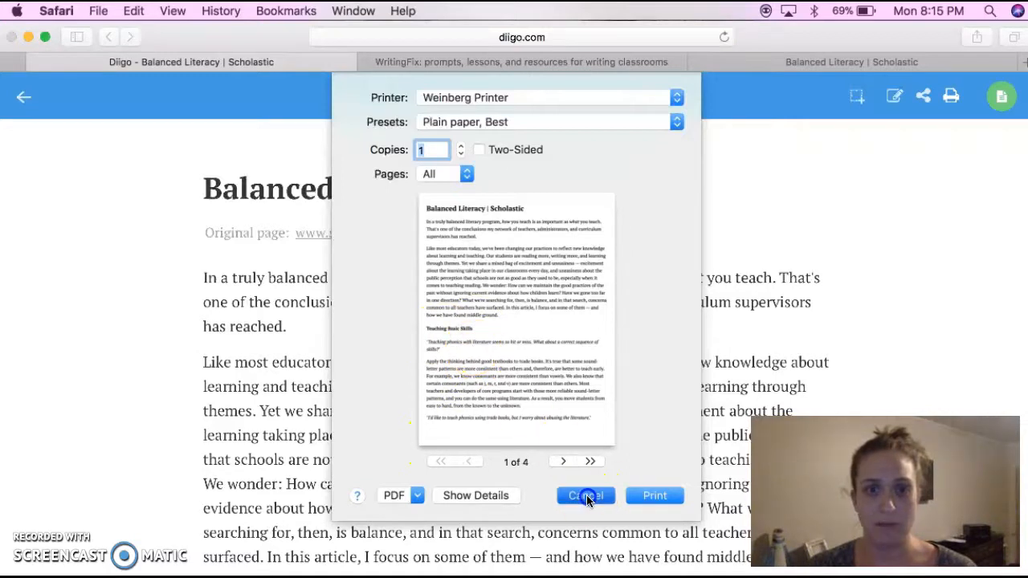
# Show the outliners beside the article and try selecting the passage beginning "Like most educators today"
pyautogui.click(1004, 97)
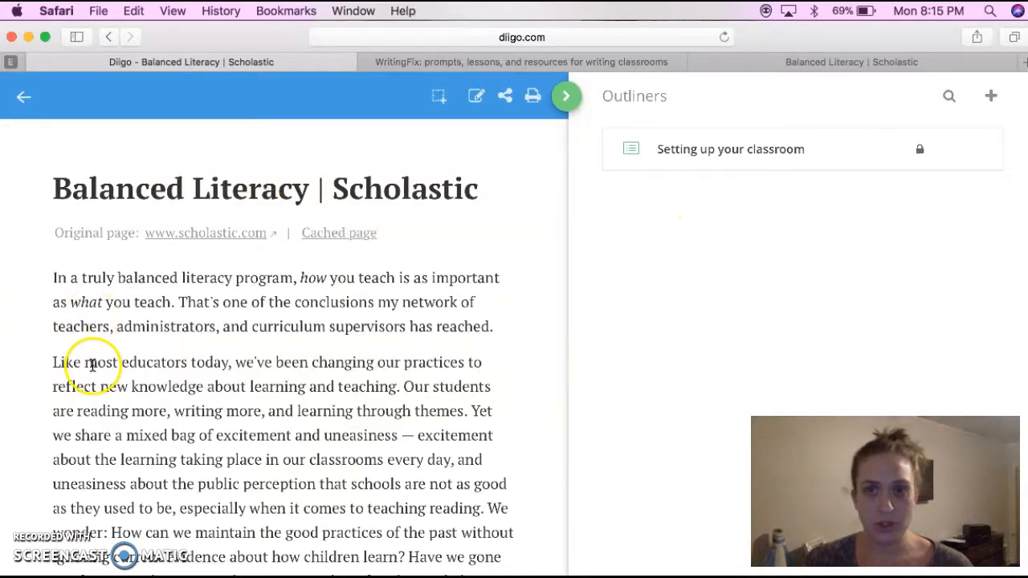
pyautogui.click(57, 363)
pyautogui.moveTo(57, 362); pyautogui.dragTo(526, 413)
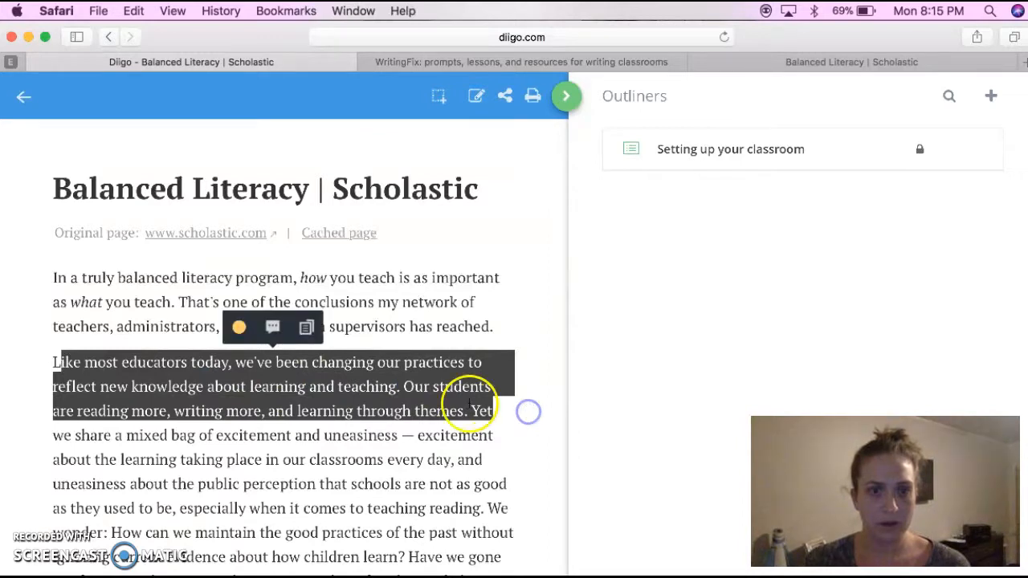
pyautogui.click(434, 379)
# Highlight the quote "Teaching phonics with literature seems so hit or miss. What about a correct sequence of skills?" in blue
pyautogui.scroll(-2, 387, 332)
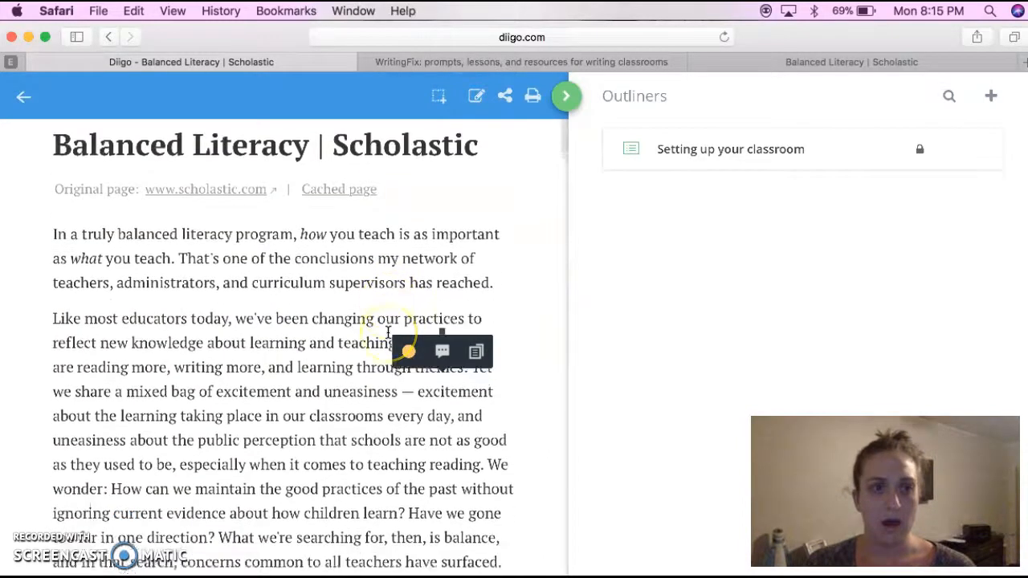
pyautogui.scroll(-2, 387, 332)
pyautogui.scroll(-10, 269, 361)
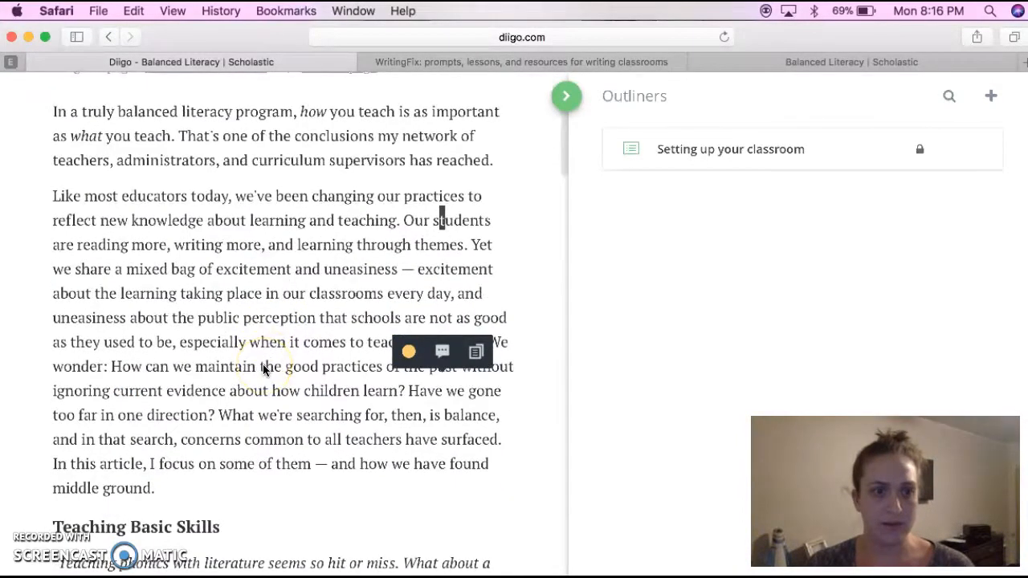
pyautogui.scroll(-5, 263, 369)
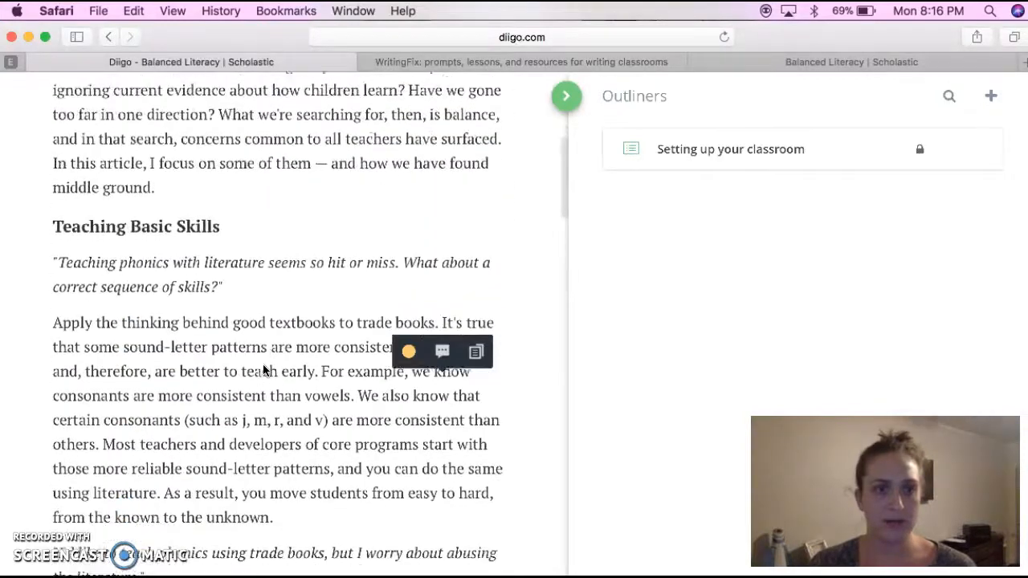
pyautogui.click(94, 244)
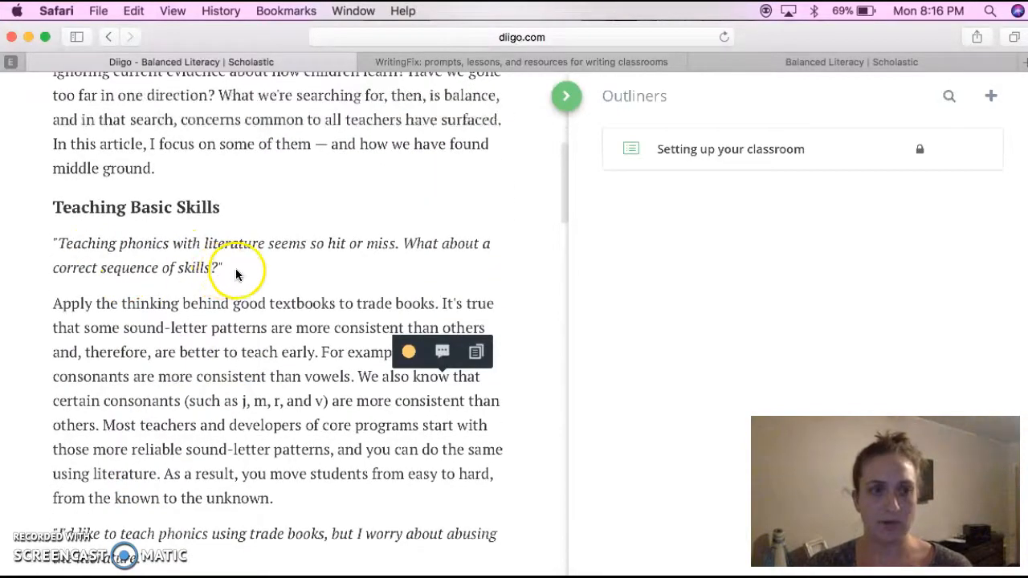
pyautogui.moveTo(230, 271); pyautogui.dragTo(44, 239)
pyautogui.click(238, 209)
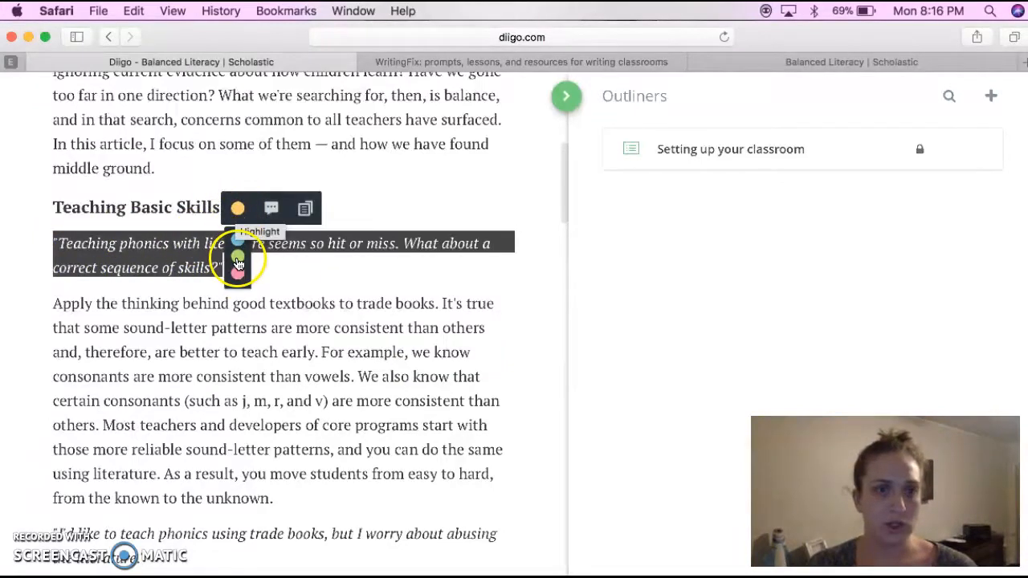
pyautogui.click(238, 240)
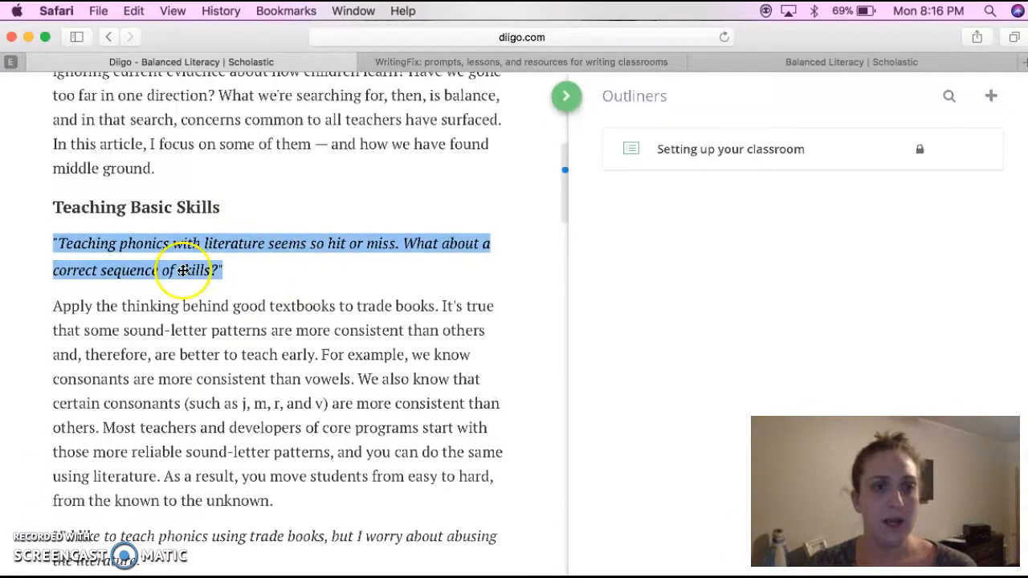
# Create a new outliner named "Balanced Literacy" beside the article
pyautogui.click(747, 193)
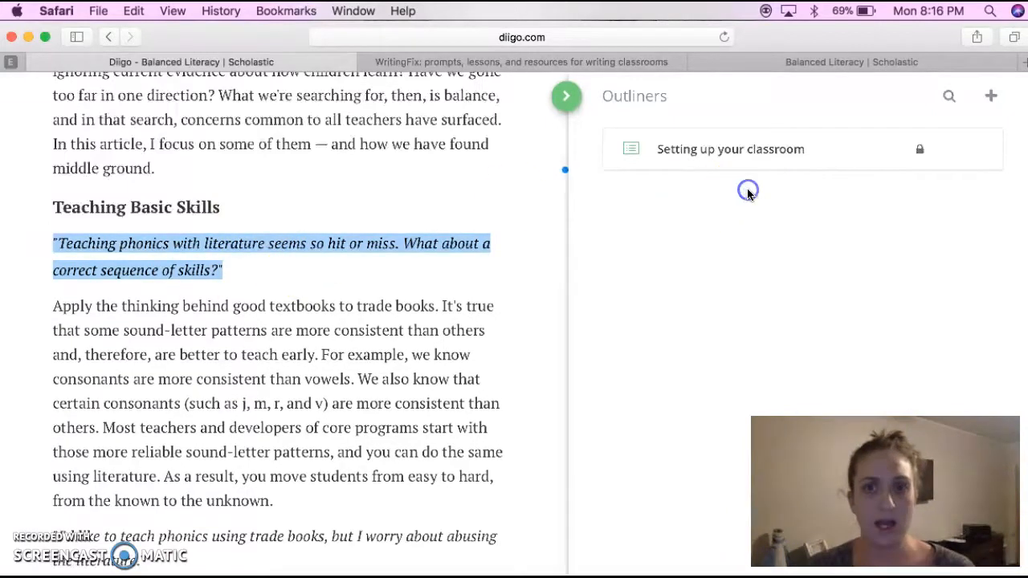
pyautogui.click(988, 95)
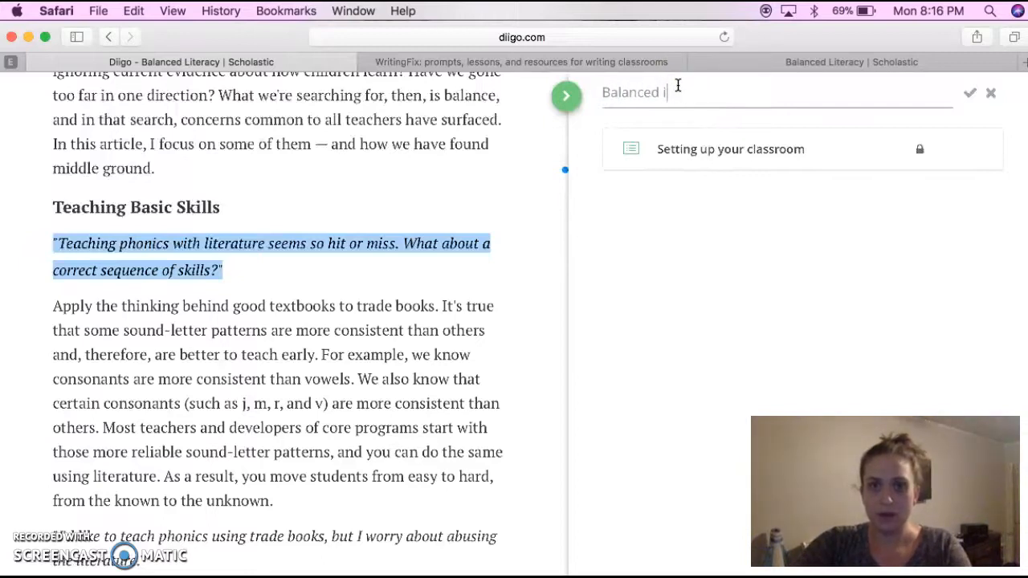
pyautogui.click(708, 223)
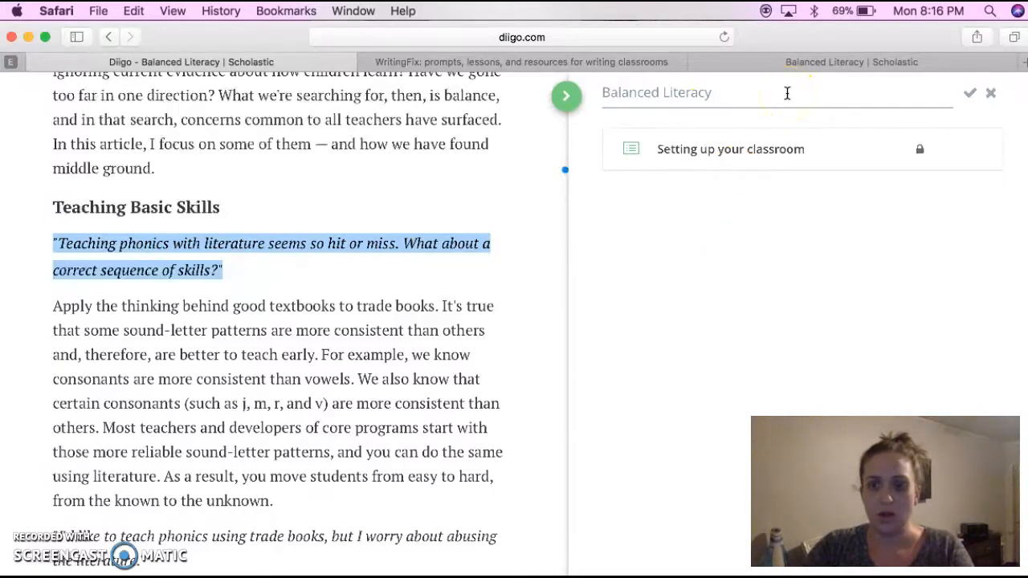
pyautogui.click(969, 93)
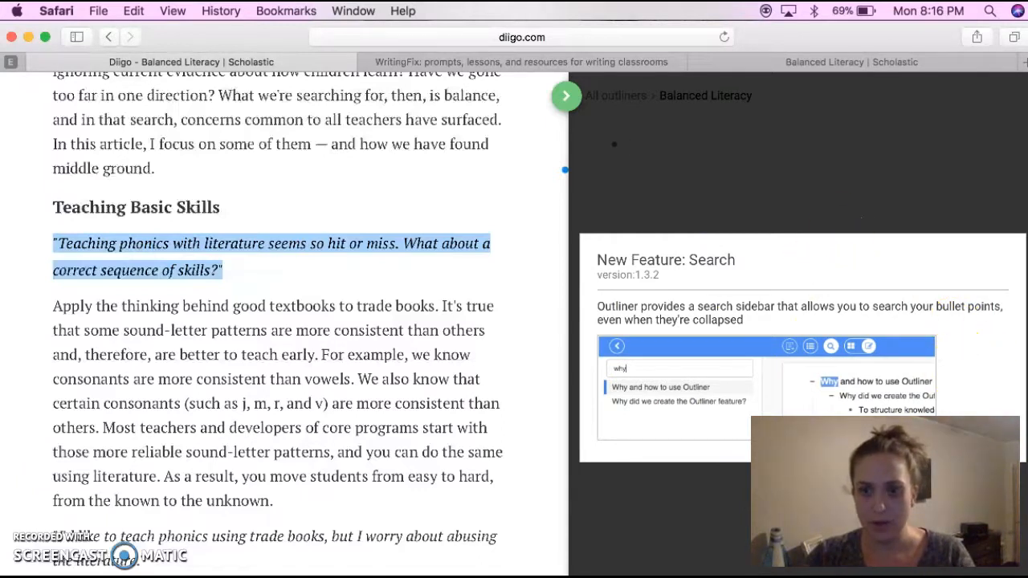
# Try to get past the "New Feature: Search" notice by closing and reopening the Balanced Literacy outliner
pyautogui.click(571, 114)
pyautogui.click(692, 350)
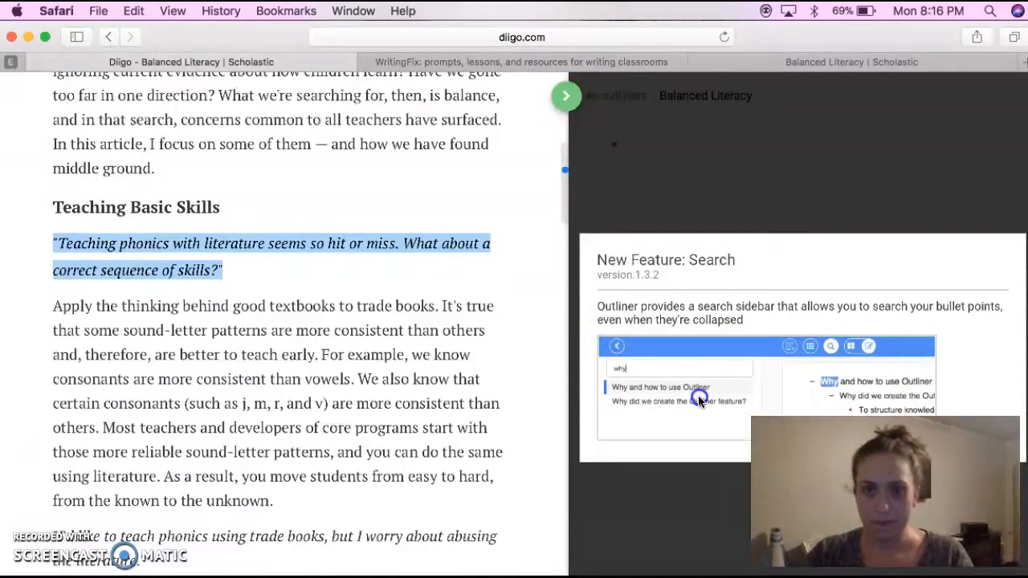
pyautogui.click(564, 103)
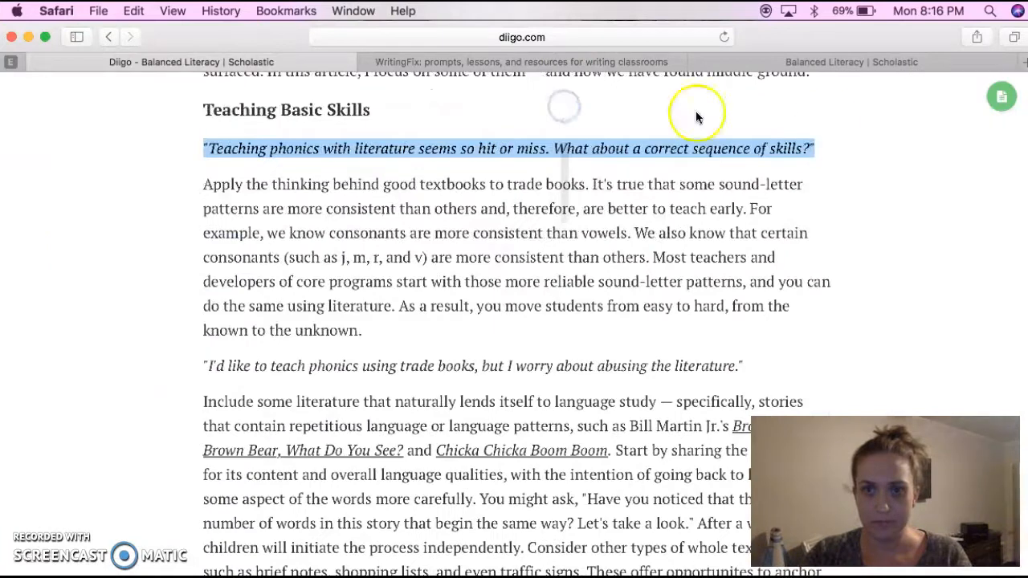
pyautogui.click(1001, 96)
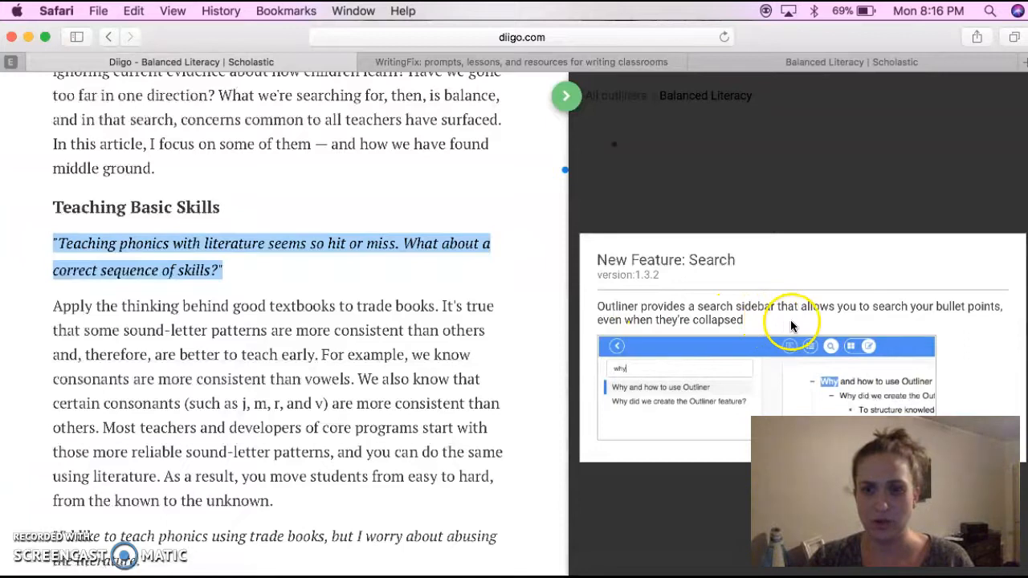
pyautogui.click(576, 102)
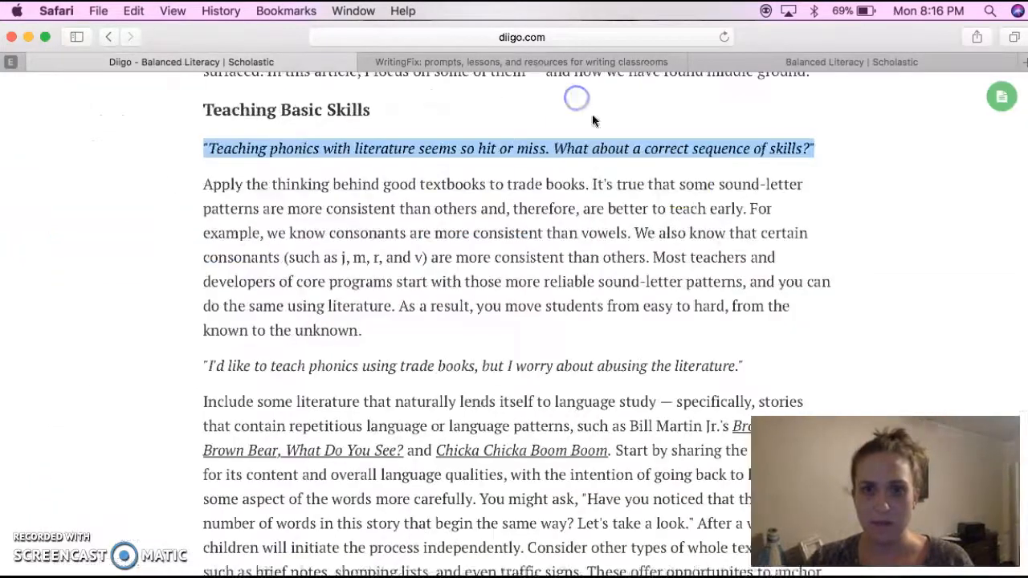
pyautogui.click(1010, 95)
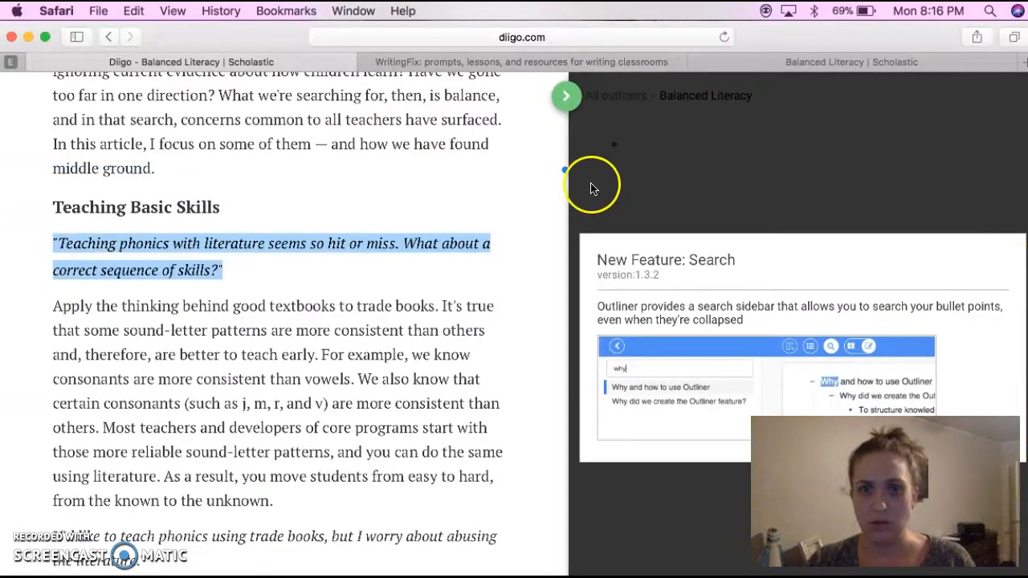
# Hide the outliner, check it once more, and return to the full-width article at Teaching Basic Skills
pyautogui.scroll(-3, 562, 177)
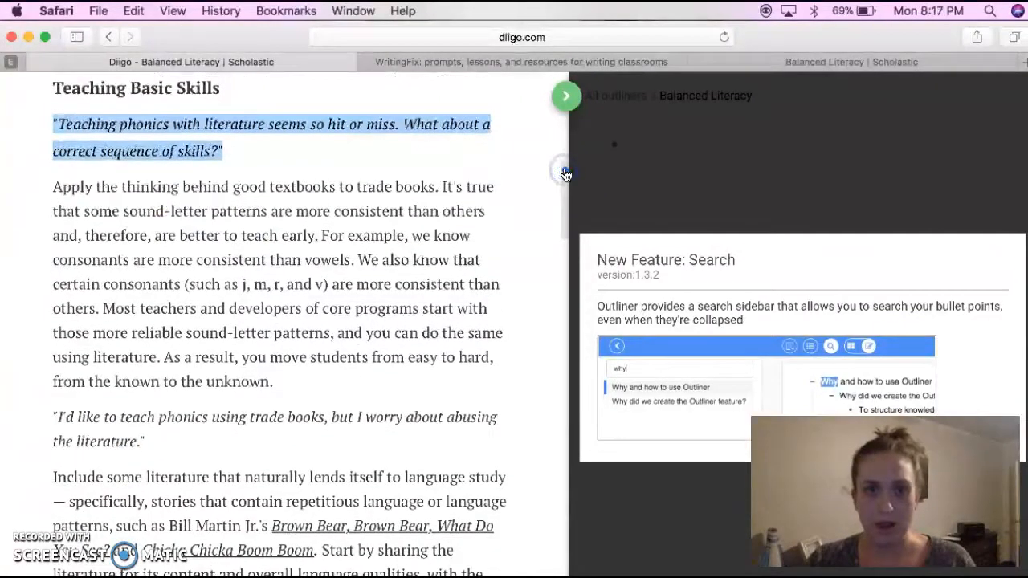
pyautogui.click(565, 93)
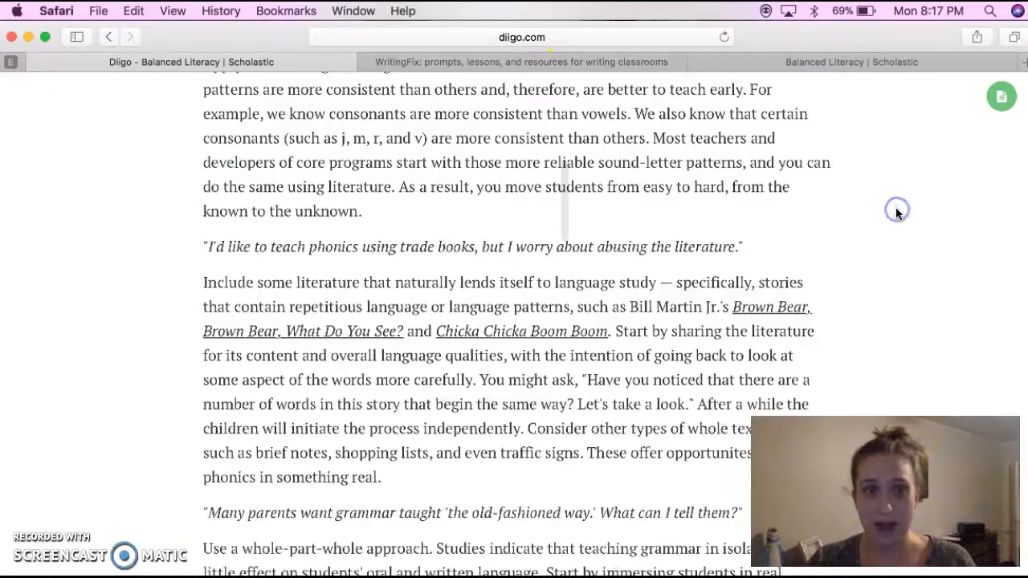
pyautogui.scroll(-4, 604, 196)
pyautogui.scroll(6, 604, 196)
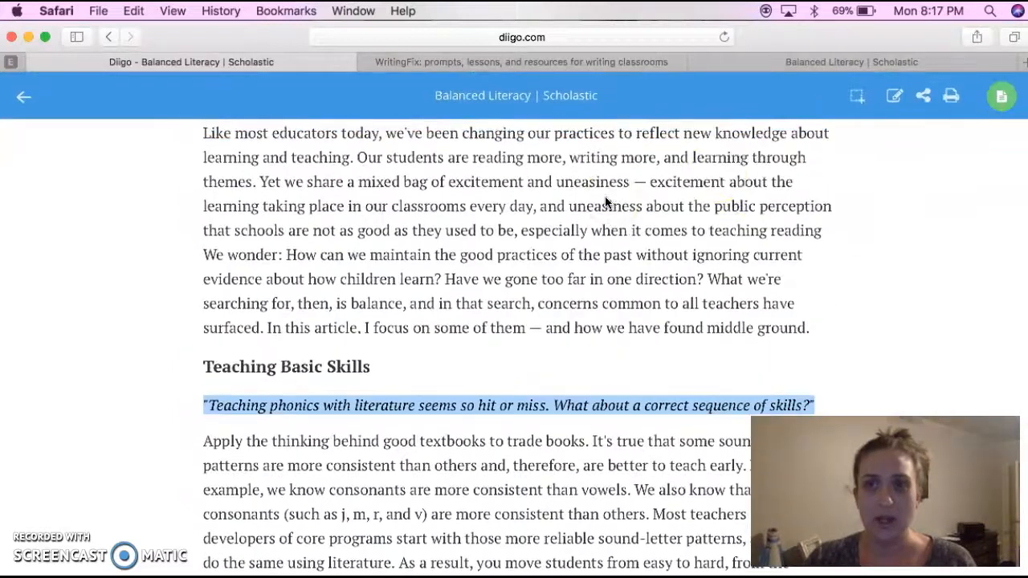
pyautogui.click(1001, 96)
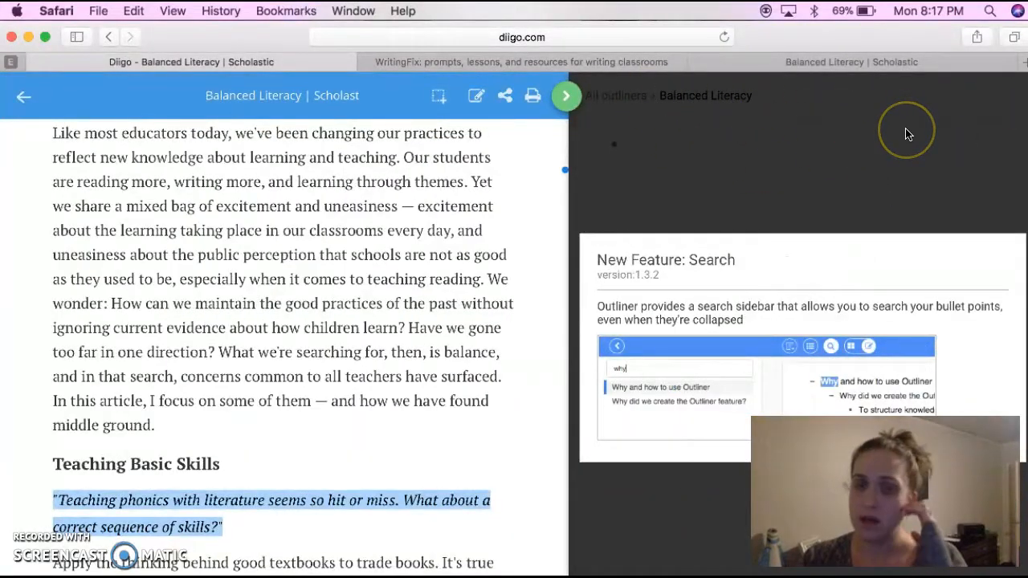
pyautogui.click(565, 97)
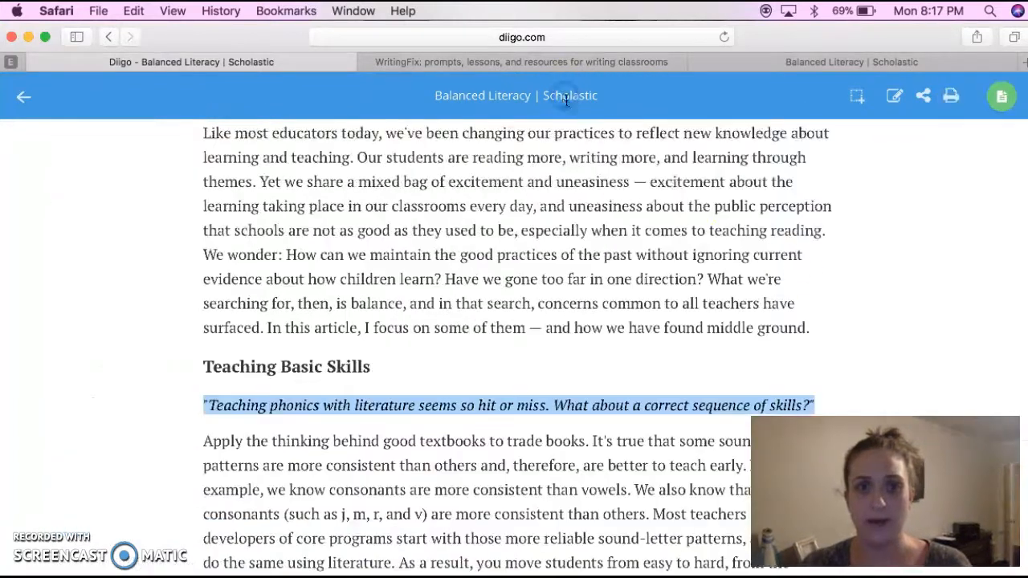
# Highlight the quote "I'd like to teach phonics using trade books, but I worry about abusing the literature." in yellow
pyautogui.scroll(-5, 563, 360)
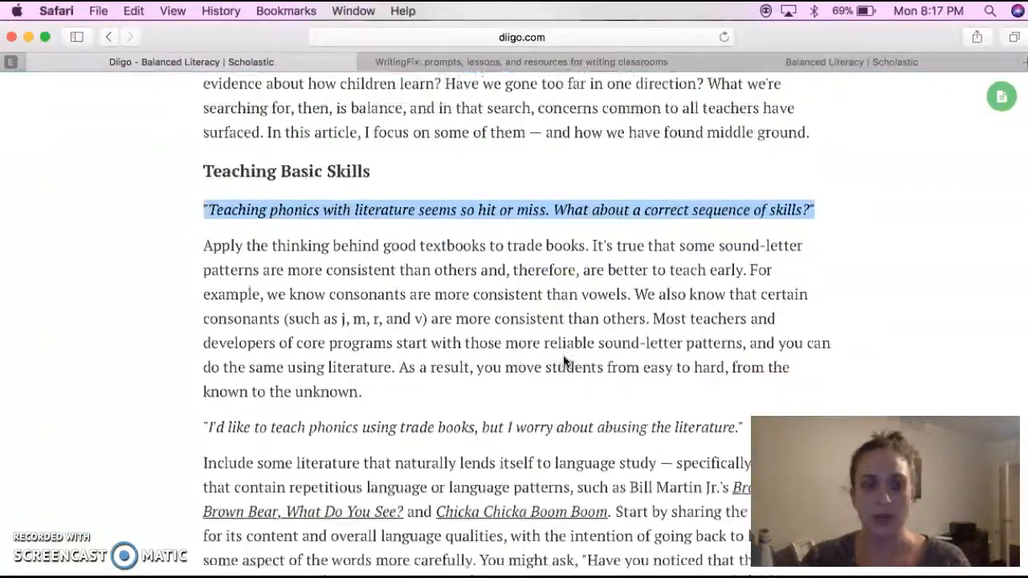
pyautogui.click(804, 179)
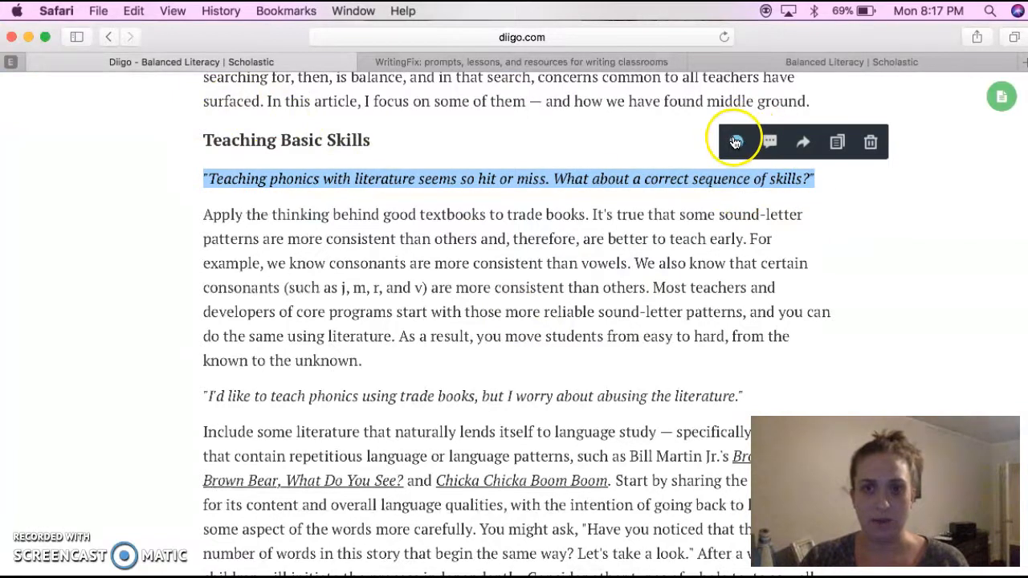
pyautogui.scroll(-3, 514, 236)
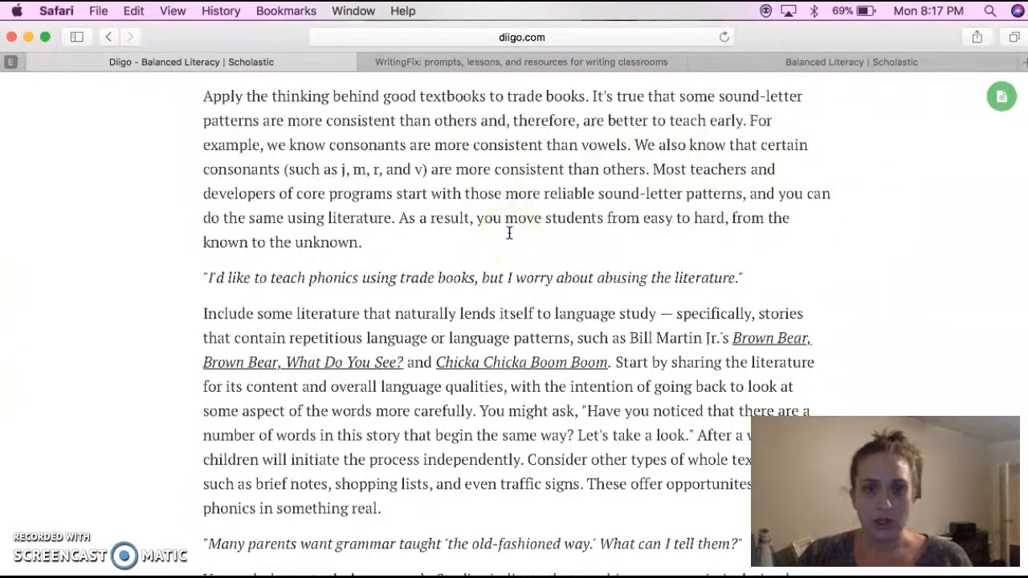
pyautogui.click(310, 286)
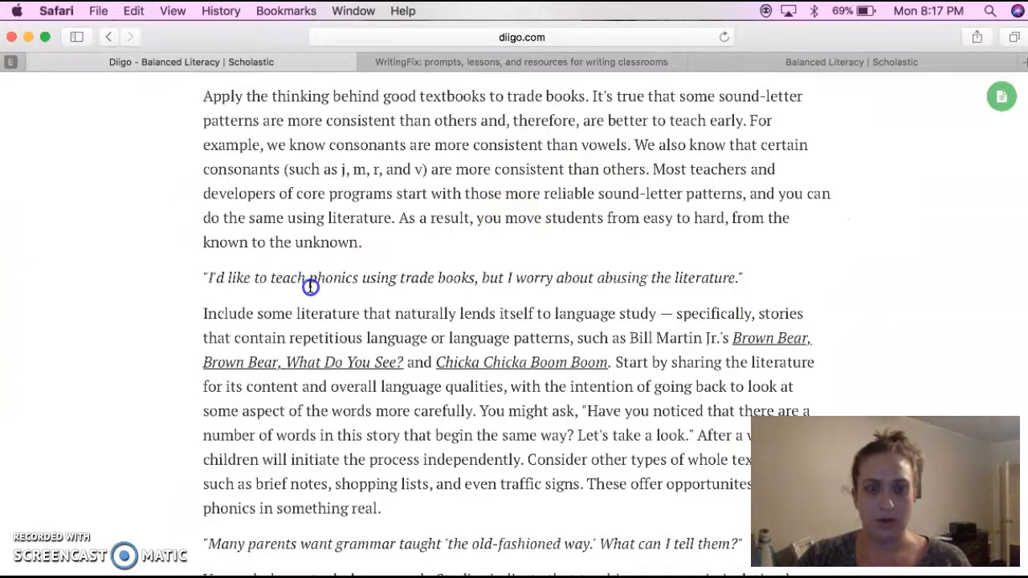
pyautogui.moveTo(206, 277); pyautogui.dragTo(830, 277)
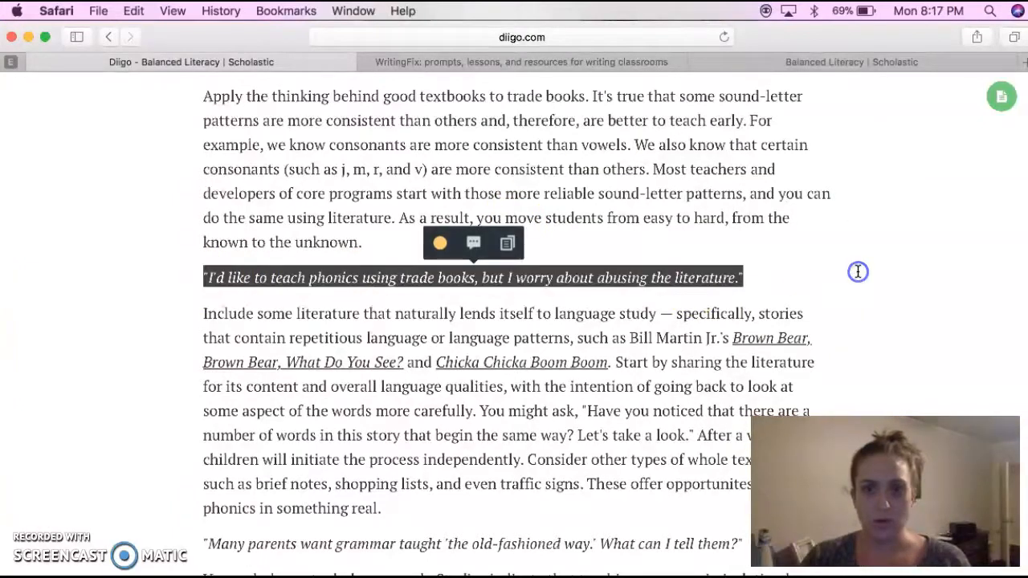
pyautogui.click(440, 243)
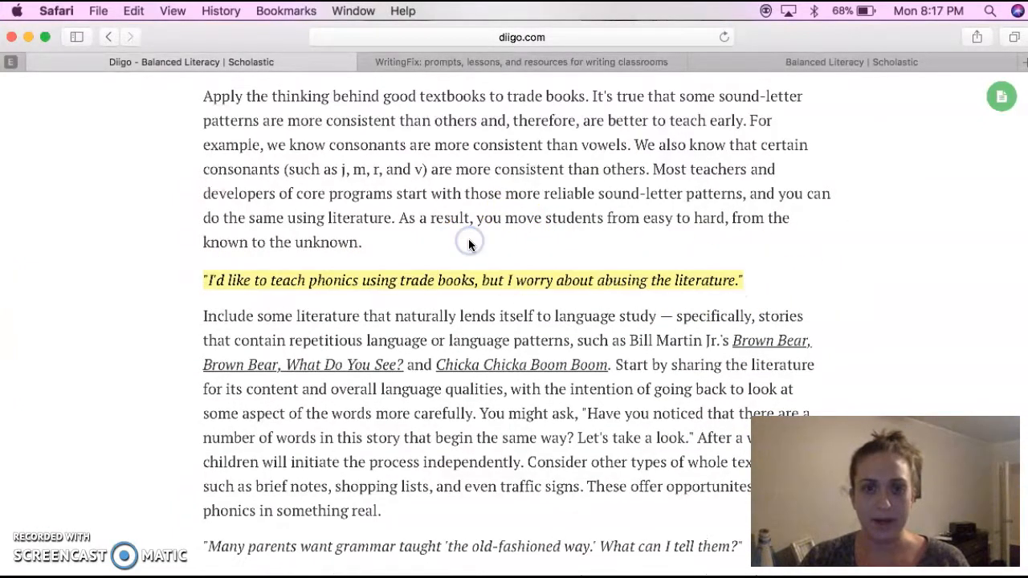
# Attach the private note "Great quote!" to the yellow highlight about teaching phonics with trade books
pyautogui.click(548, 280)
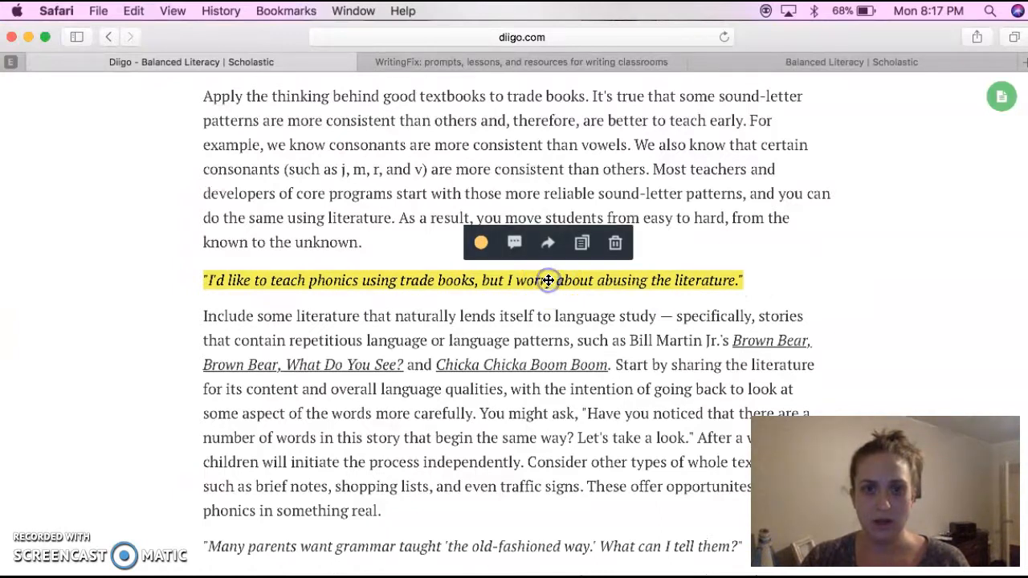
pyautogui.click(581, 247)
pyautogui.click(700, 283)
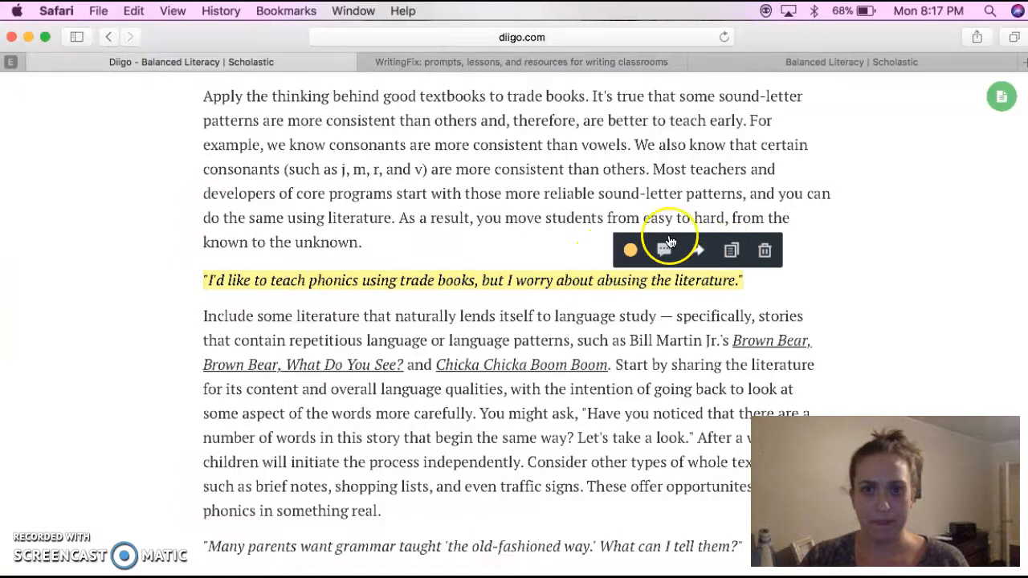
pyautogui.click(663, 247)
pyautogui.click(737, 285)
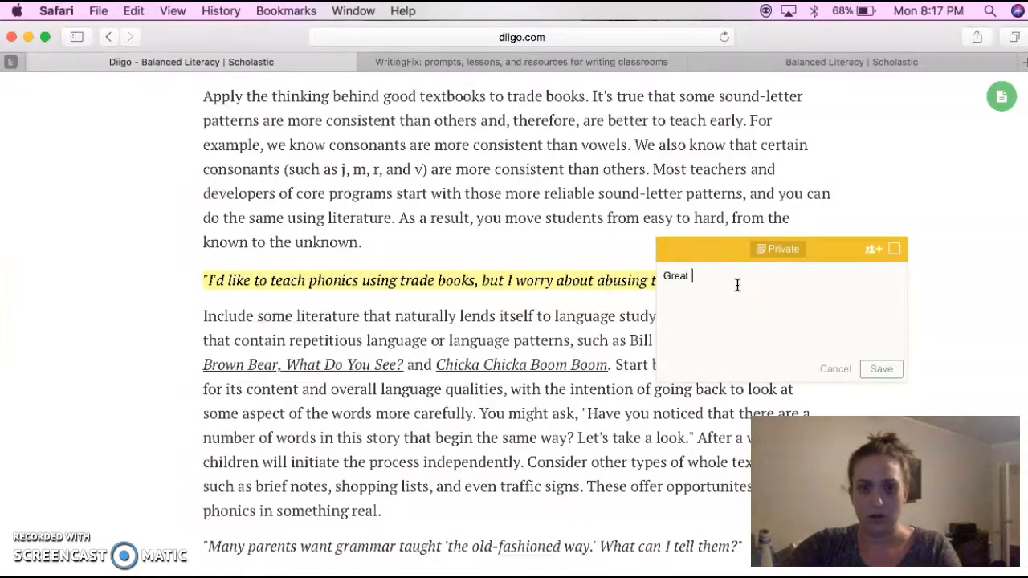
pyautogui.click(875, 369)
pyautogui.click(874, 249)
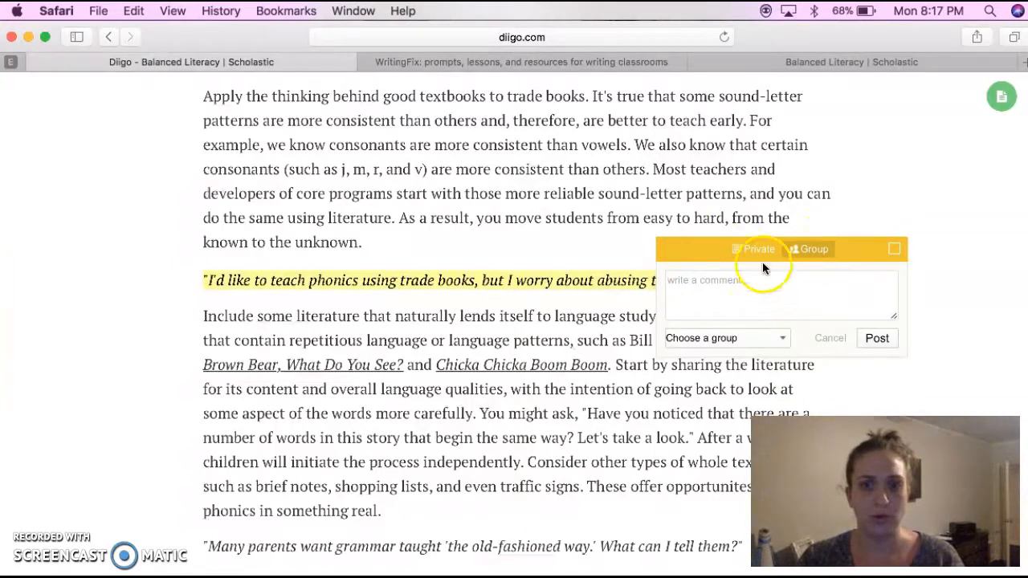
pyautogui.click(782, 338)
pyautogui.click(755, 372)
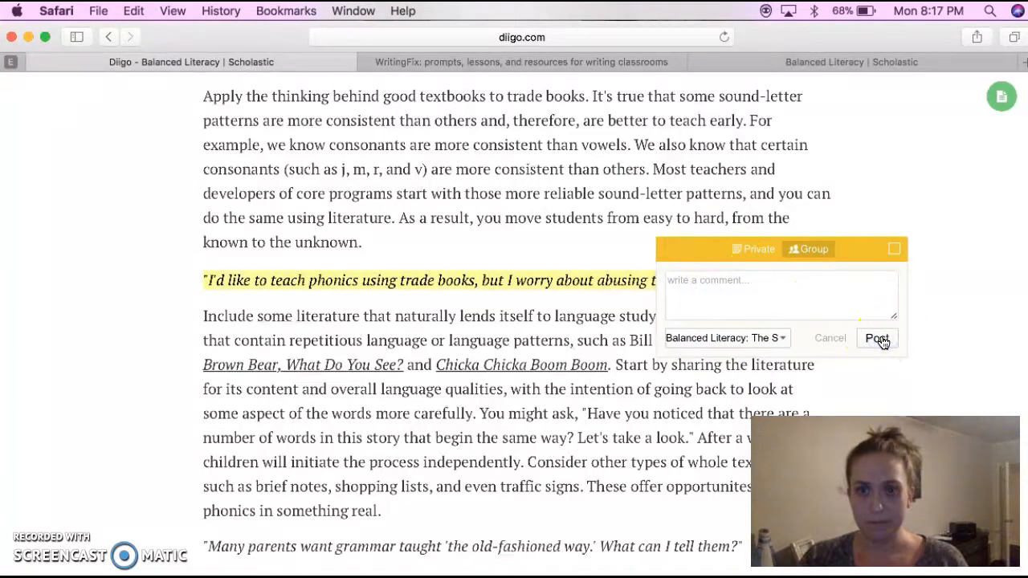
pyautogui.click(830, 338)
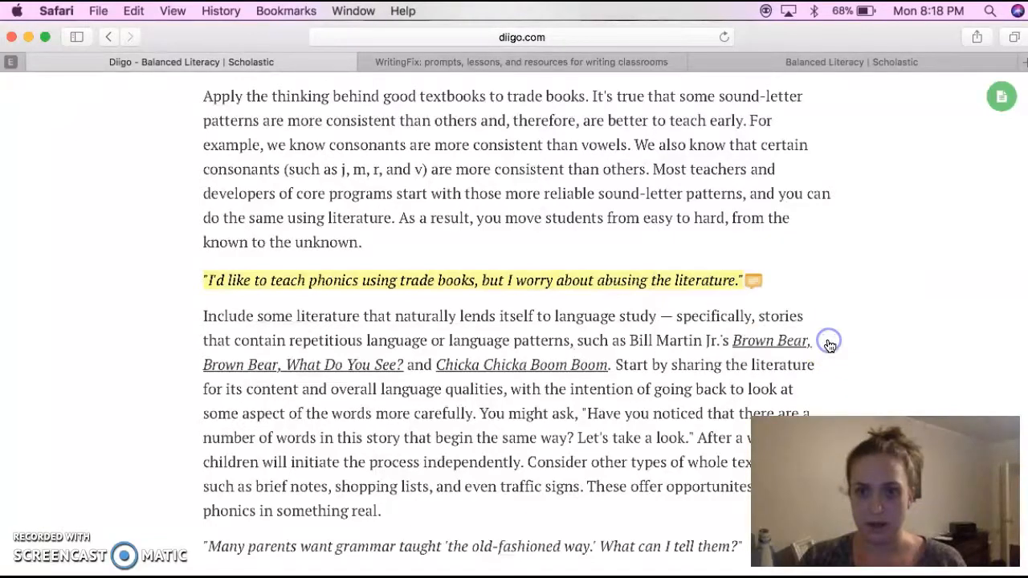
# Return from the article to the library and filter it to annotated items to review the saved highlights and note
pyautogui.scroll(2, 882, 232)
pyautogui.scroll(8, 881, 233)
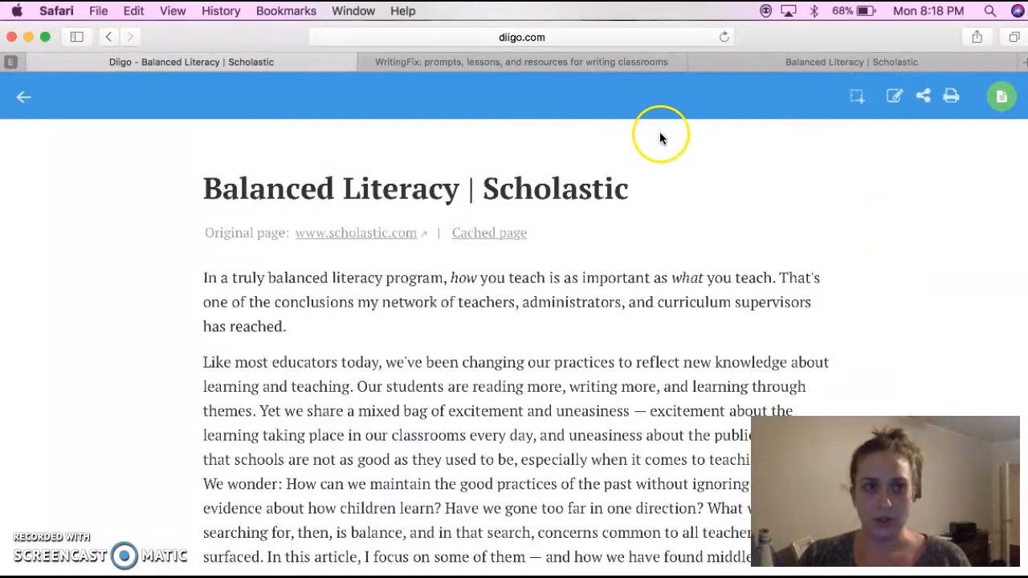
pyautogui.click(22, 104)
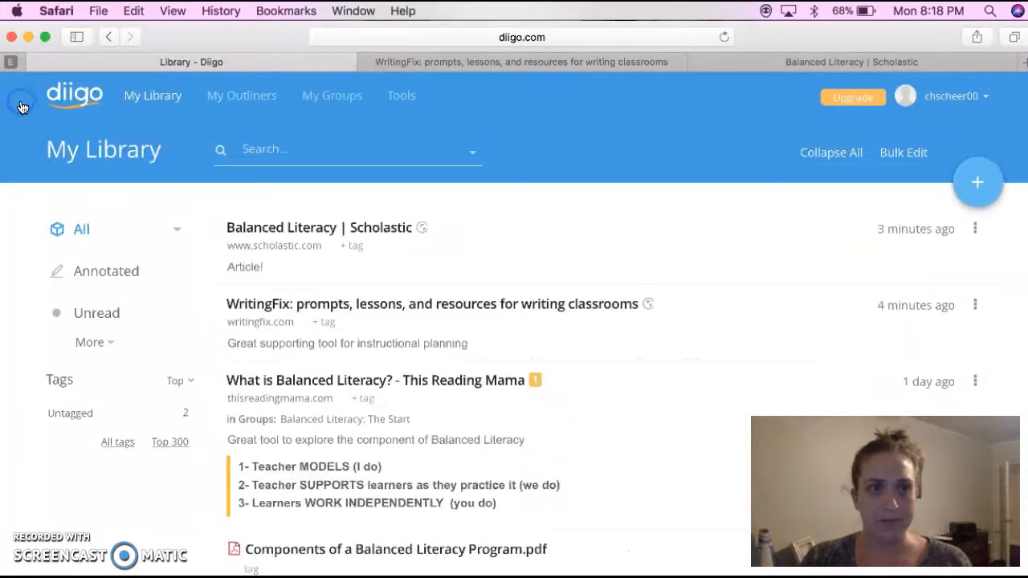
pyautogui.click(104, 271)
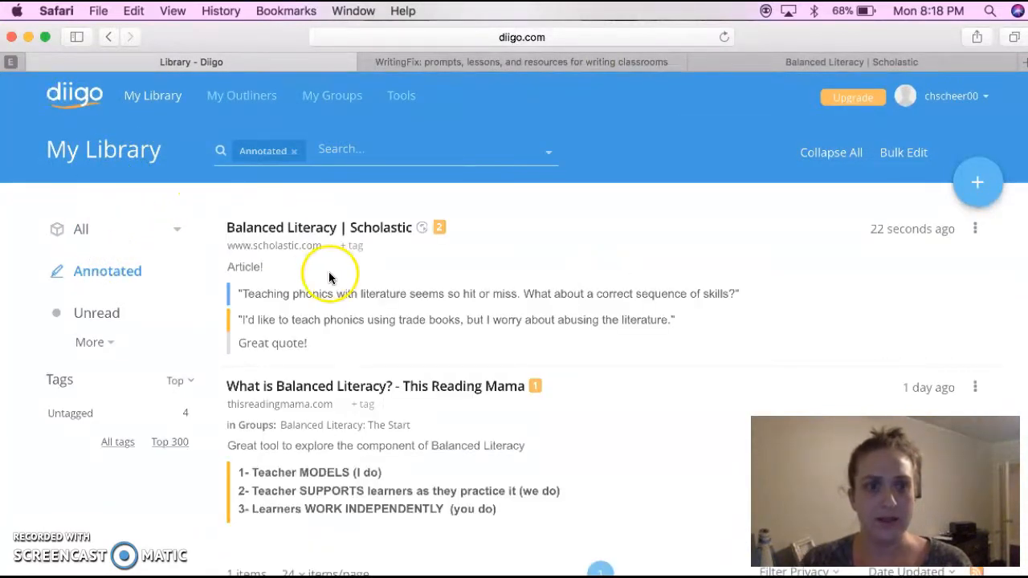
pyautogui.scroll(-1, 391, 299)
pyautogui.scroll(1, 391, 299)
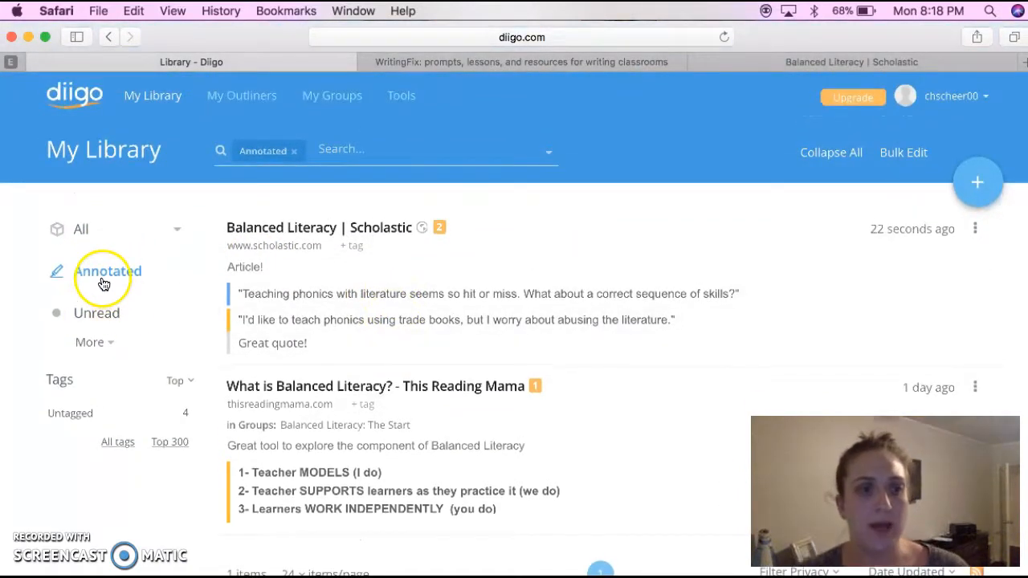
# Compare the full library with its annotated items, ending on the complete list of saved resources
pyautogui.click(81, 230)
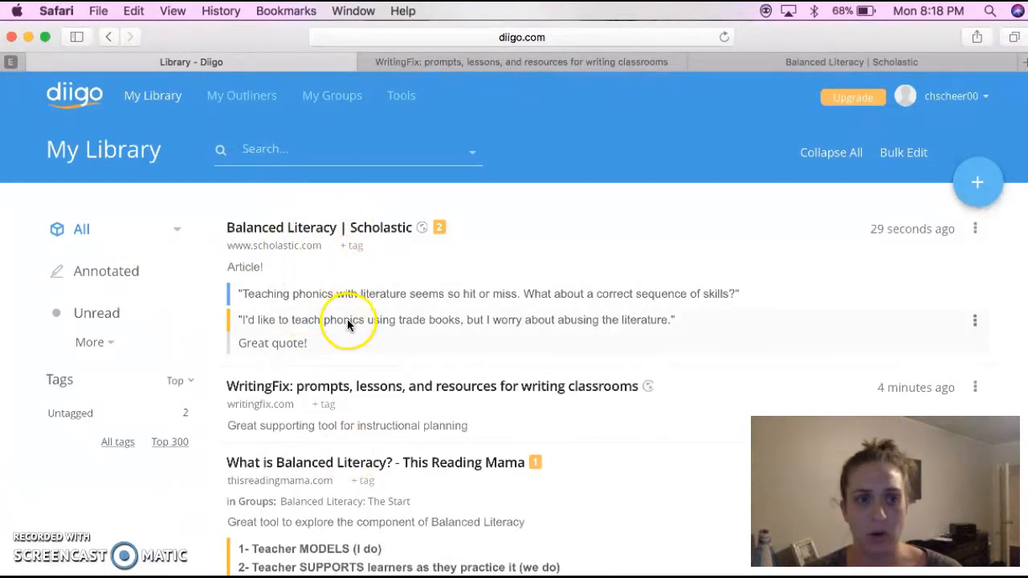
pyautogui.click(124, 277)
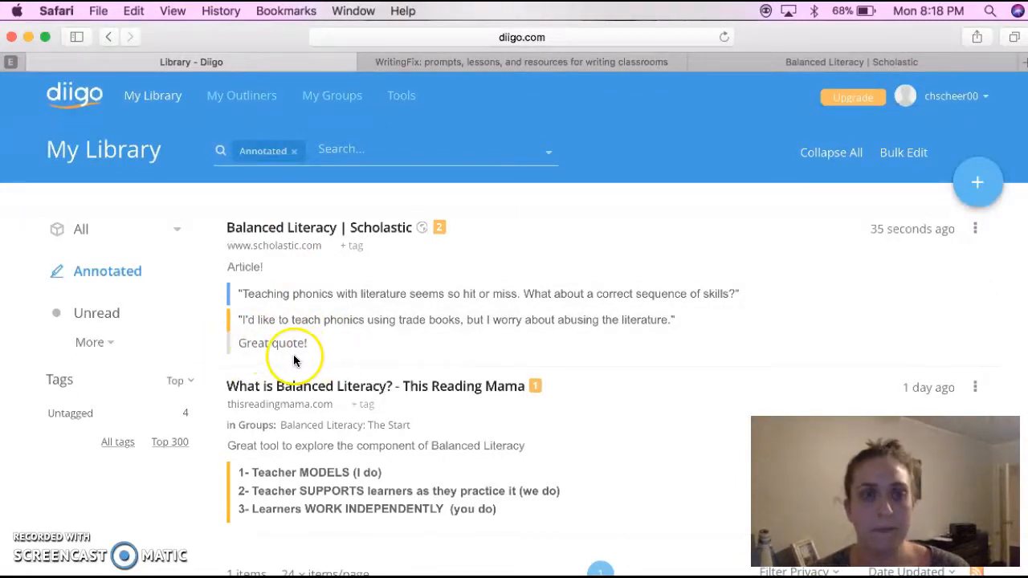
pyautogui.click(161, 101)
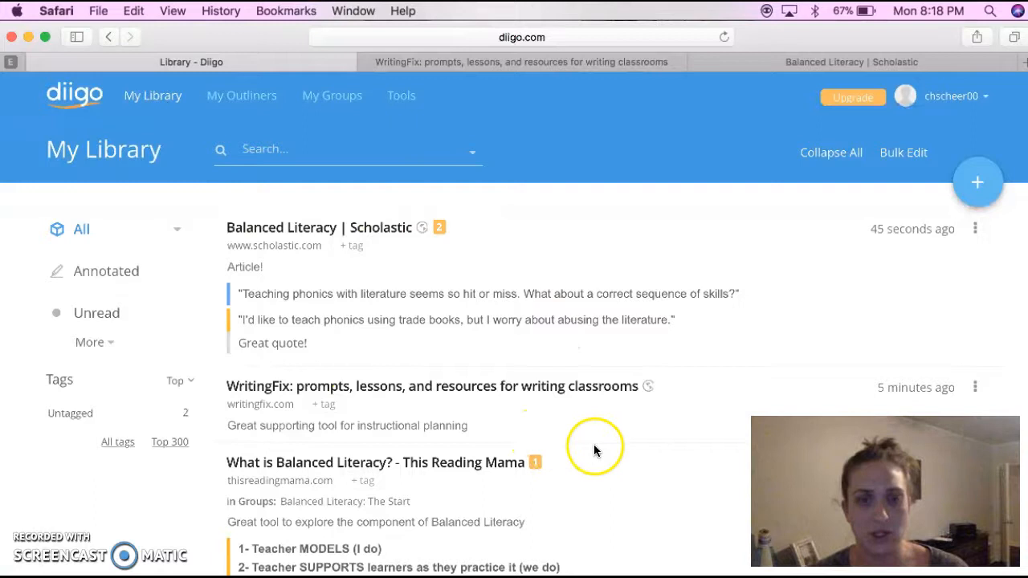
pyautogui.scroll(-5, 593, 452)
pyautogui.scroll(5, 594, 450)
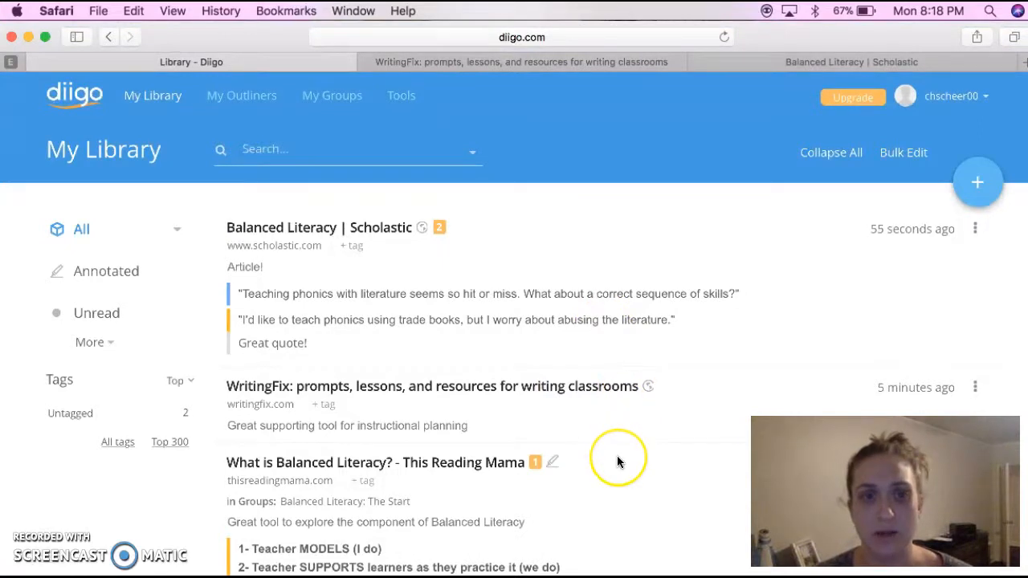
pyautogui.scroll(-3, 617, 458)
pyautogui.scroll(3, 616, 461)
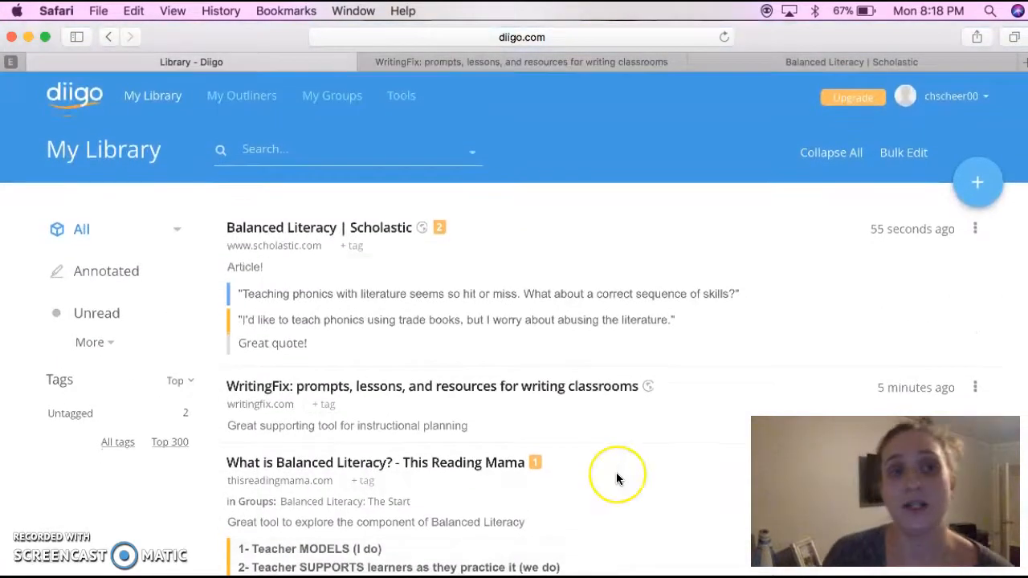